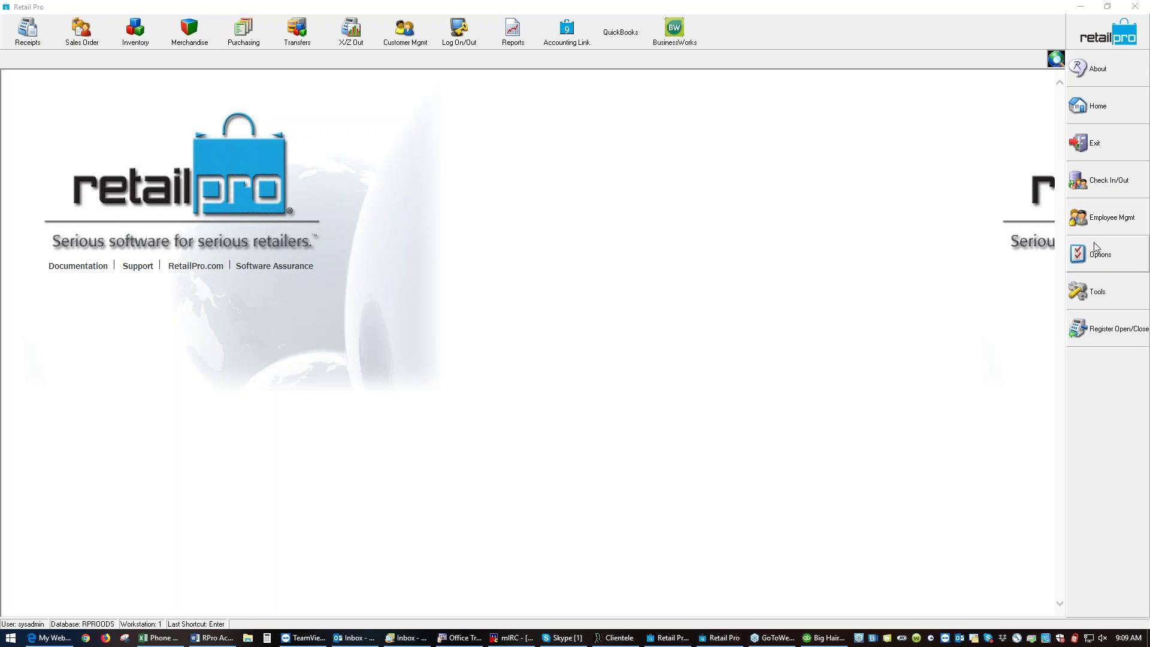
Open the system preferences and review the local Point of Sale general options and the fee and shipment settings
click(1086, 259)
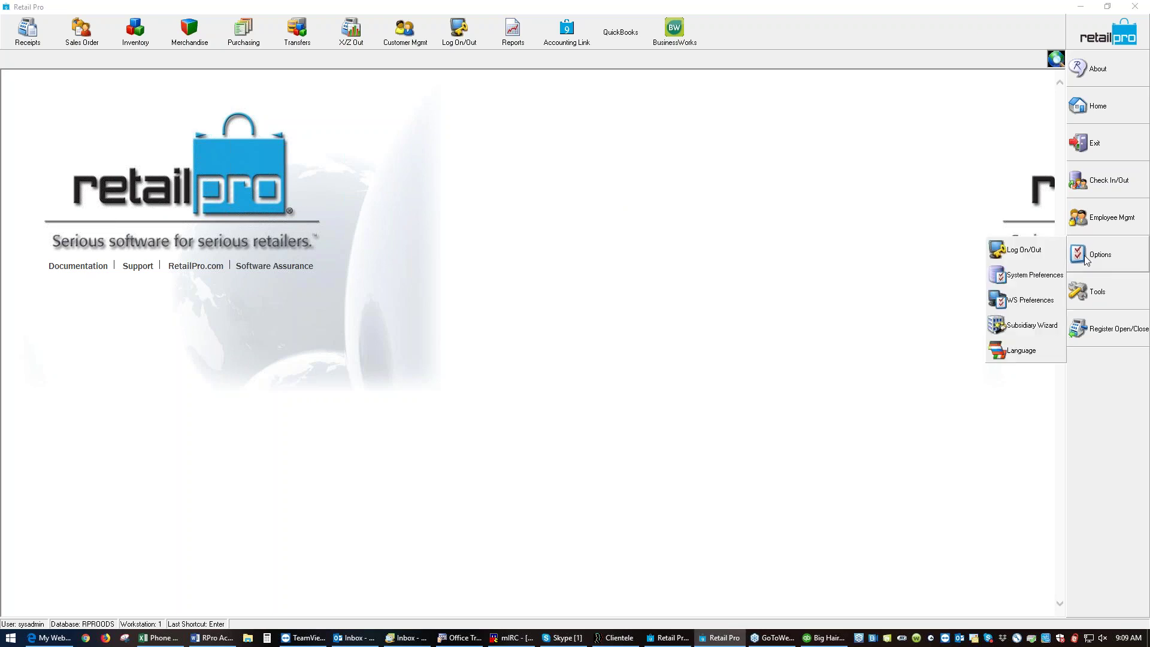
click(1026, 274)
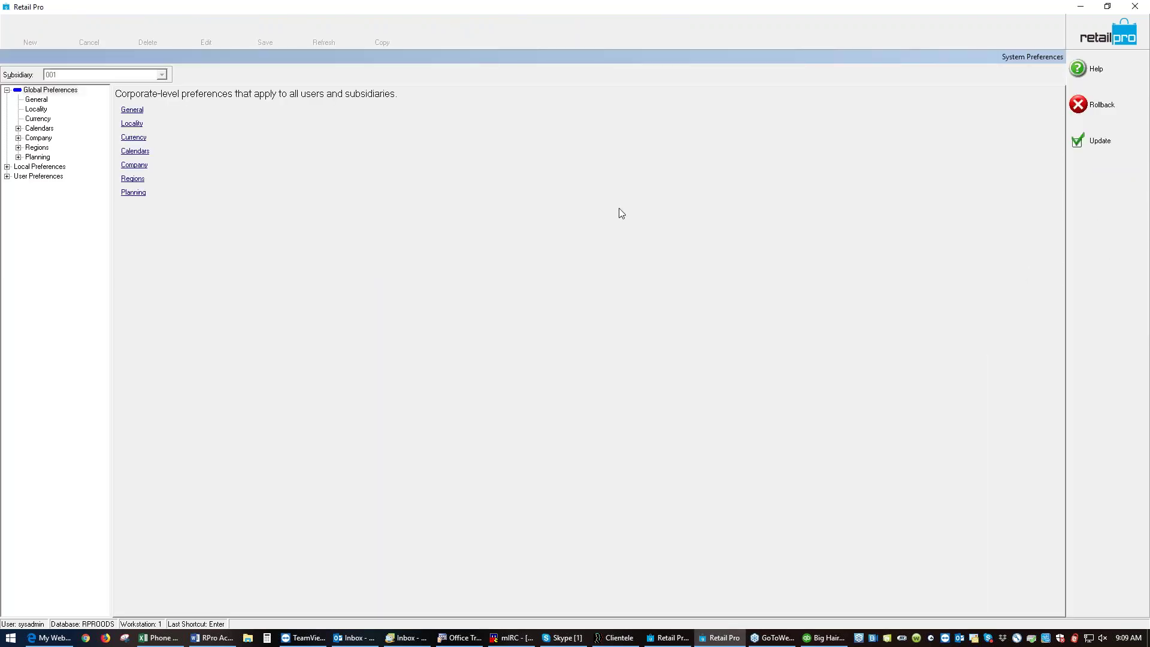
click(7, 167)
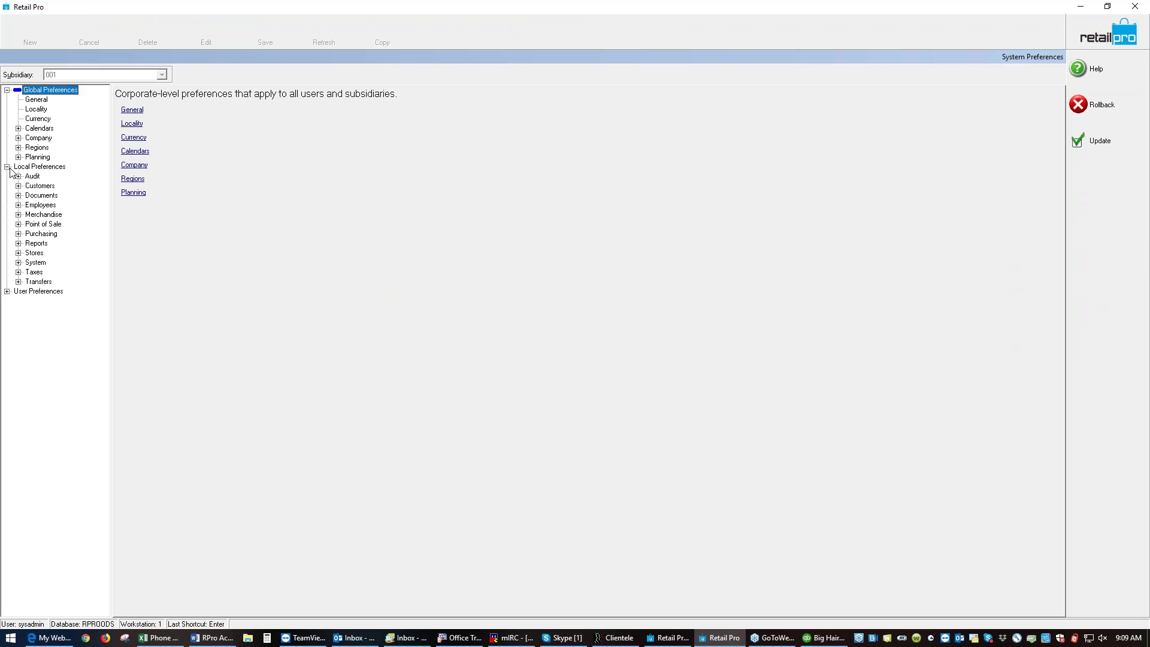
click(19, 224)
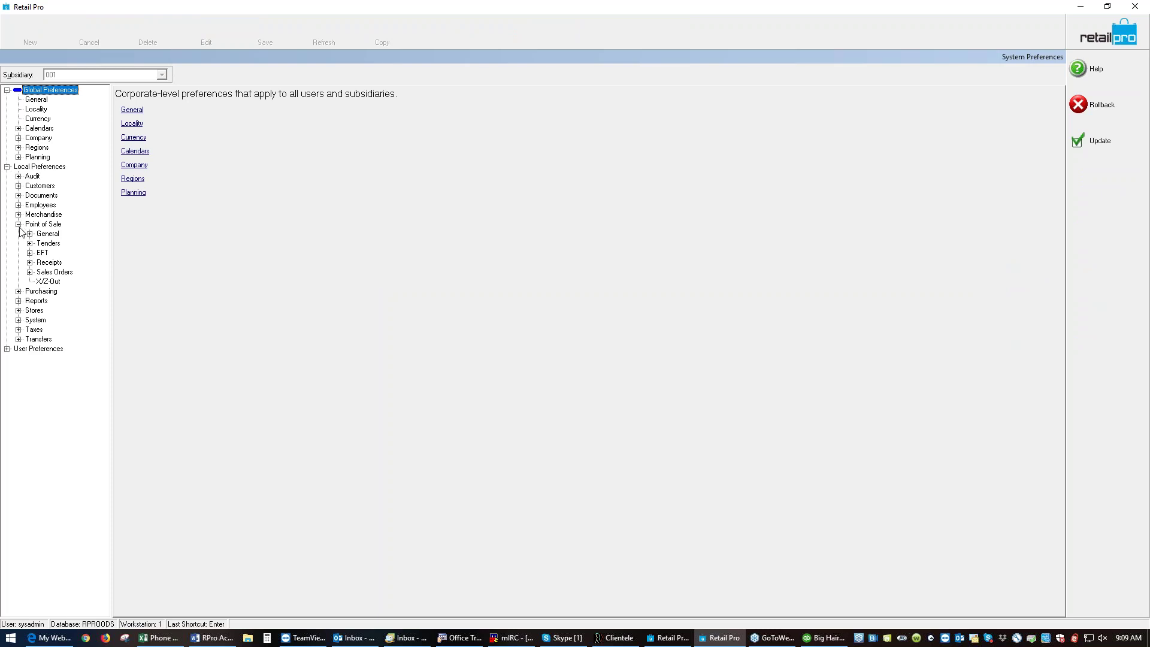
click(30, 235)
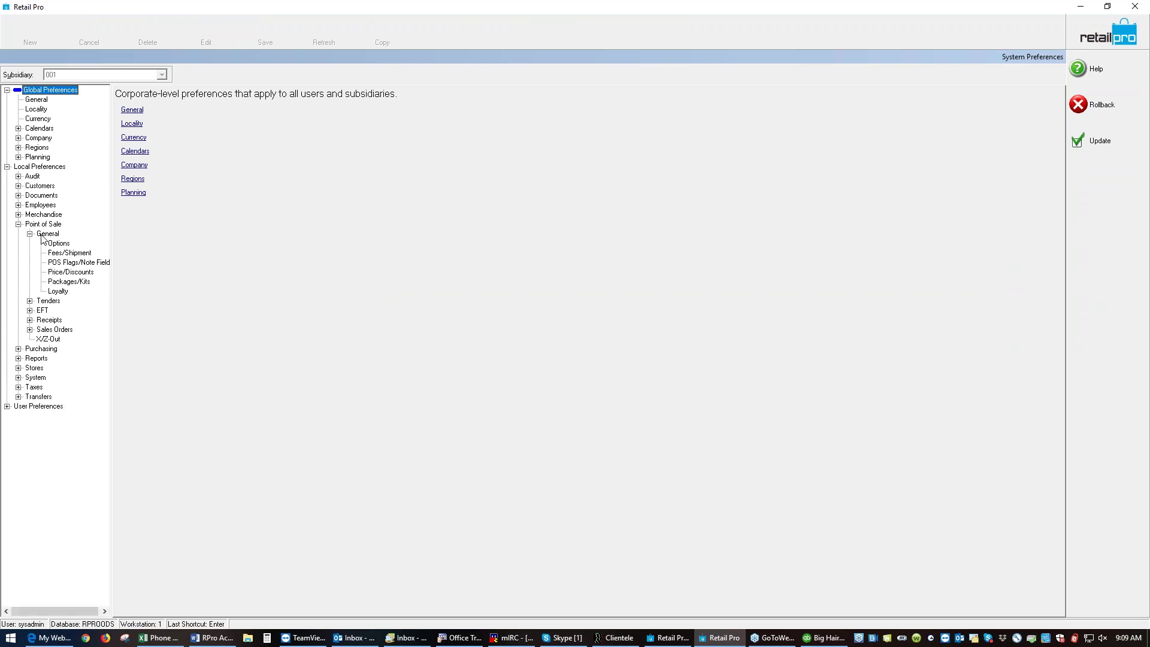
click(58, 245)
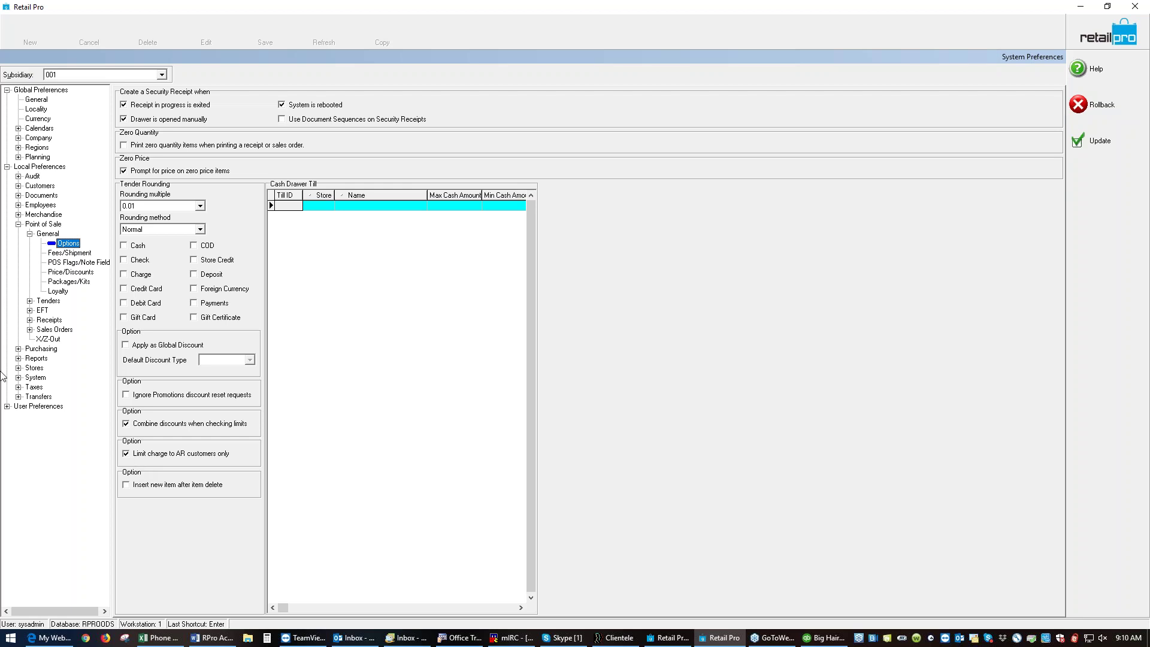
click(66, 254)
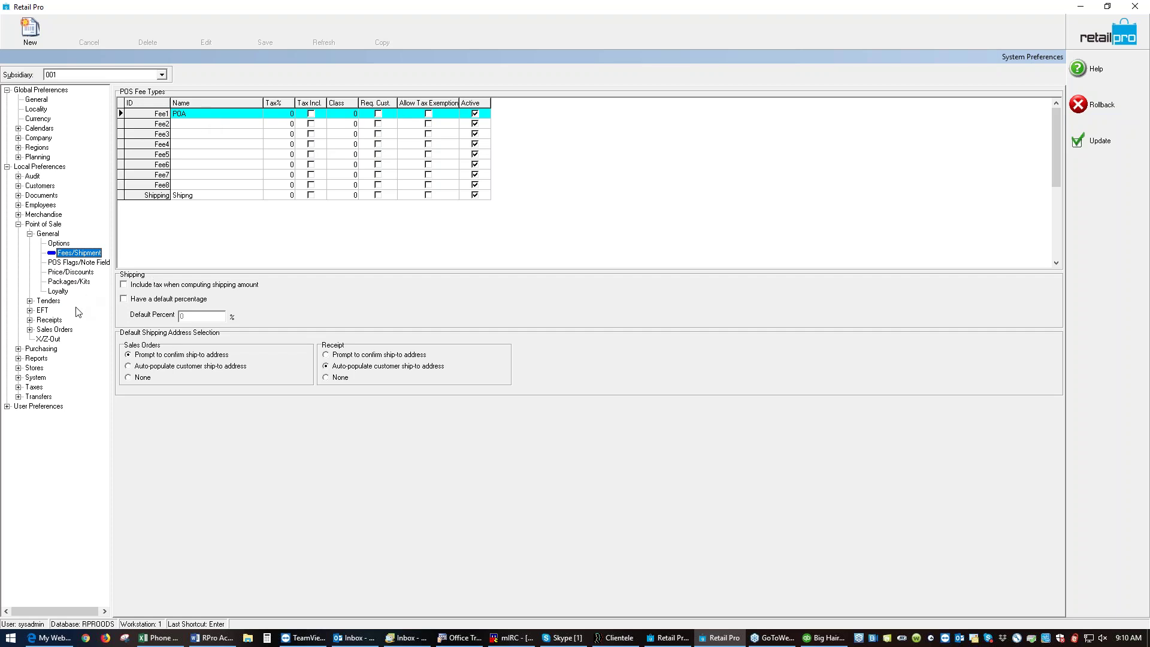
Review the required customer fields for the Charge tender in the Point of Sale tender requirements, then close the preferences with an update
click(30, 301)
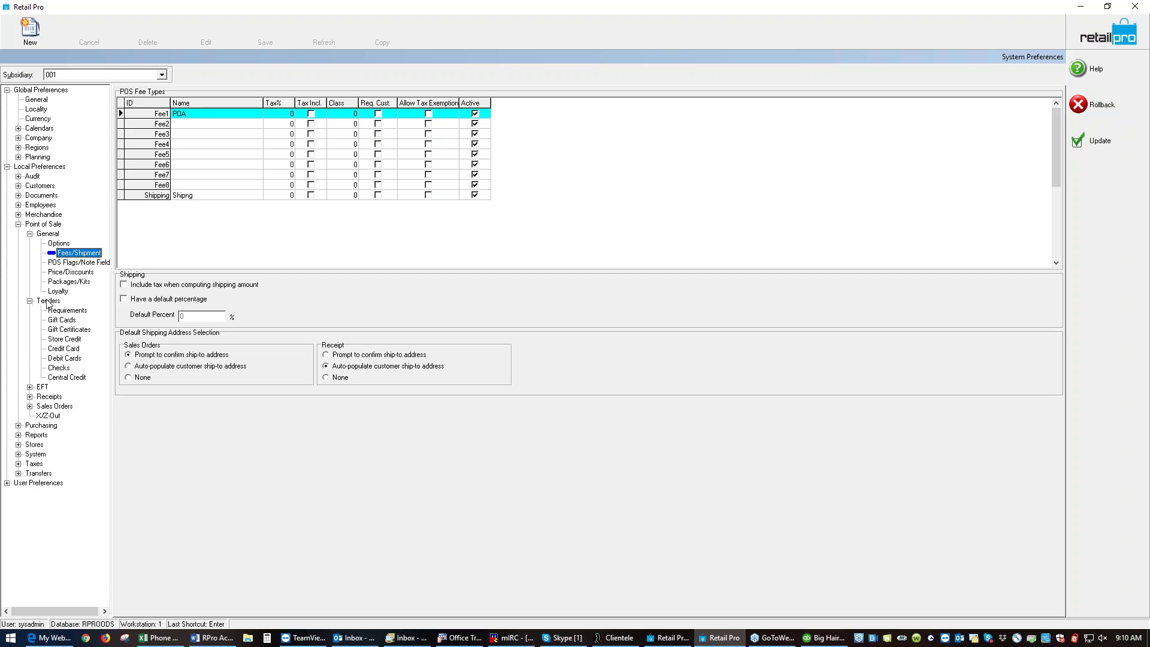
click(61, 312)
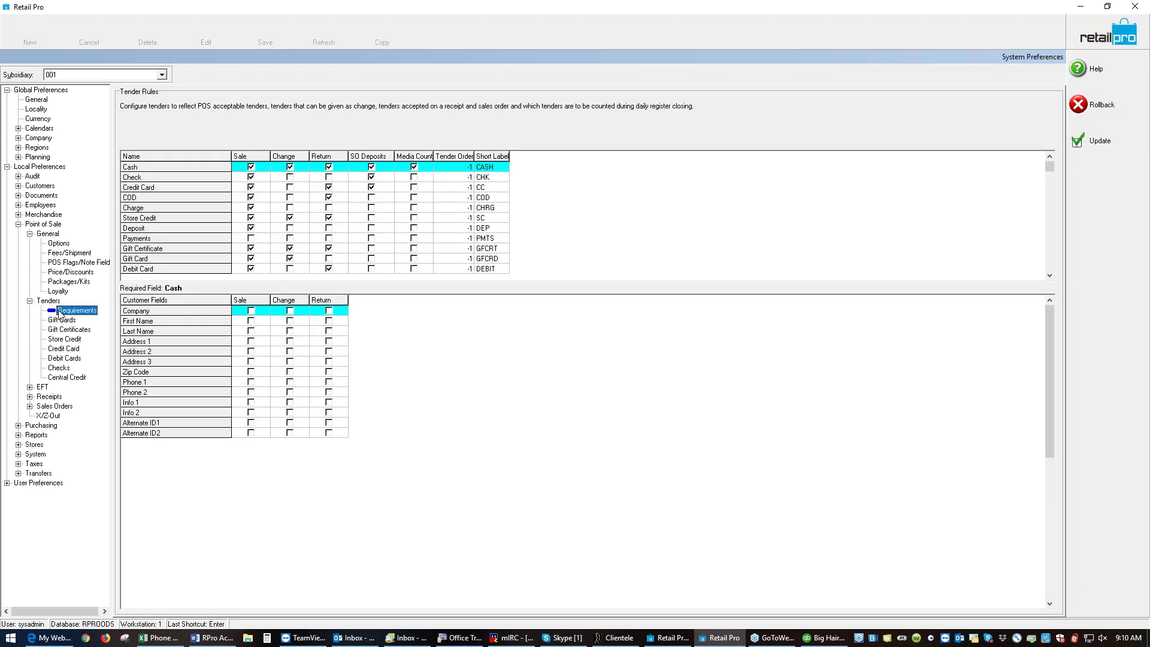
click(157, 210)
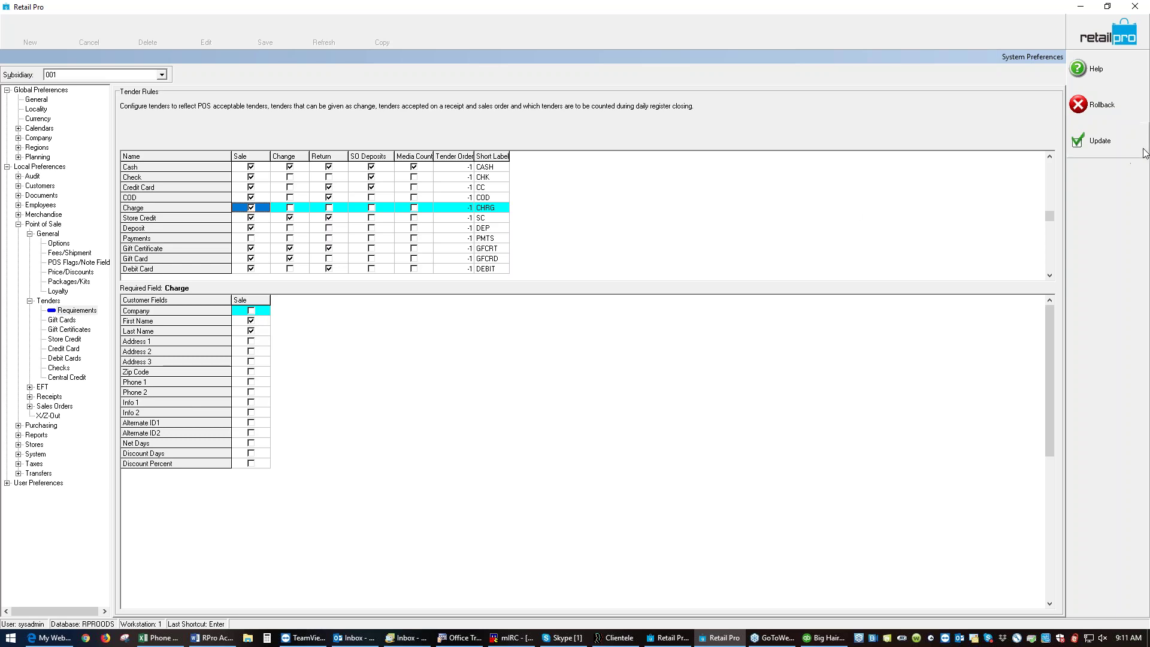
click(1101, 142)
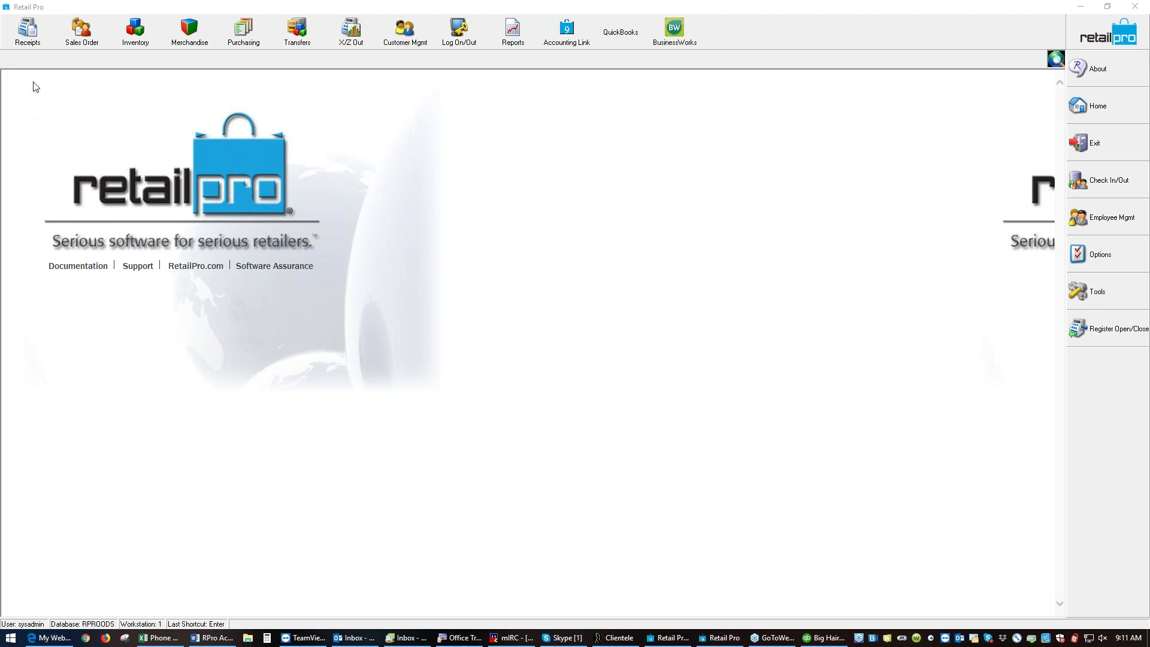
Create a new receipt and bill it to the first customer in the customer list
click(14, 40)
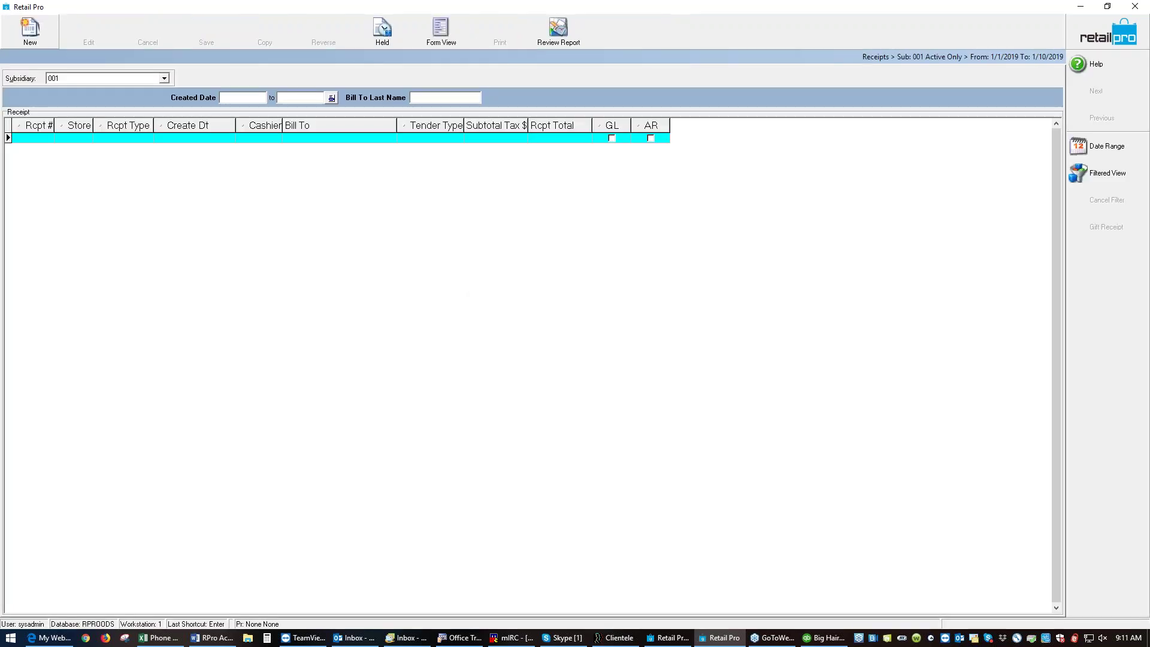
click(31, 33)
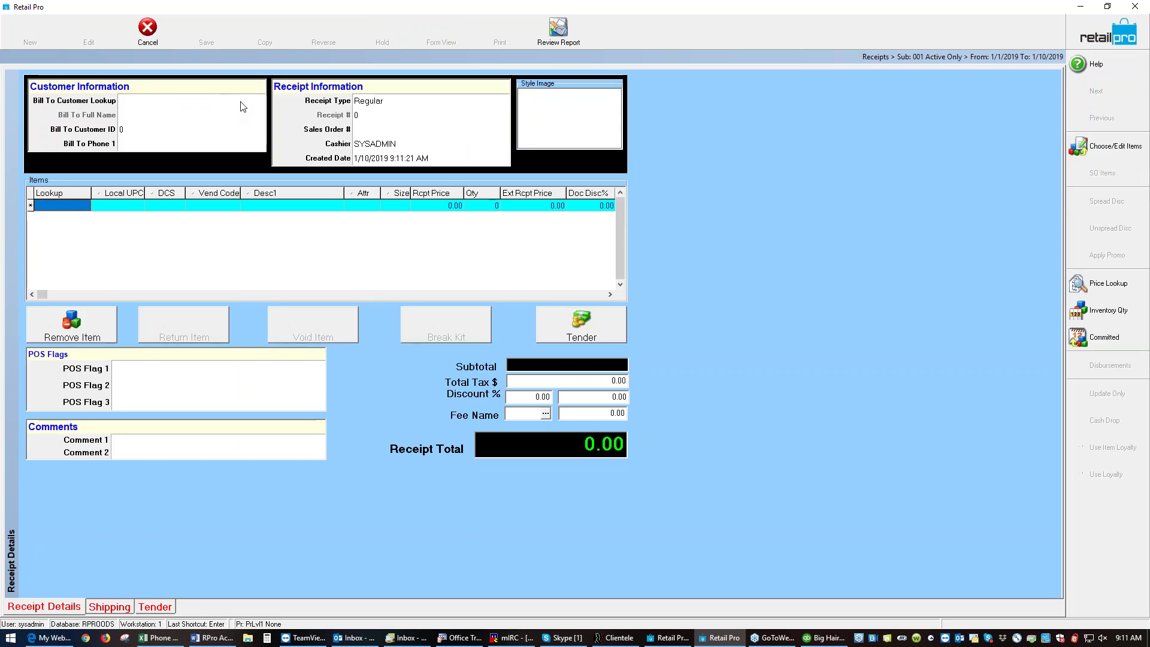
click(258, 103)
click(259, 103)
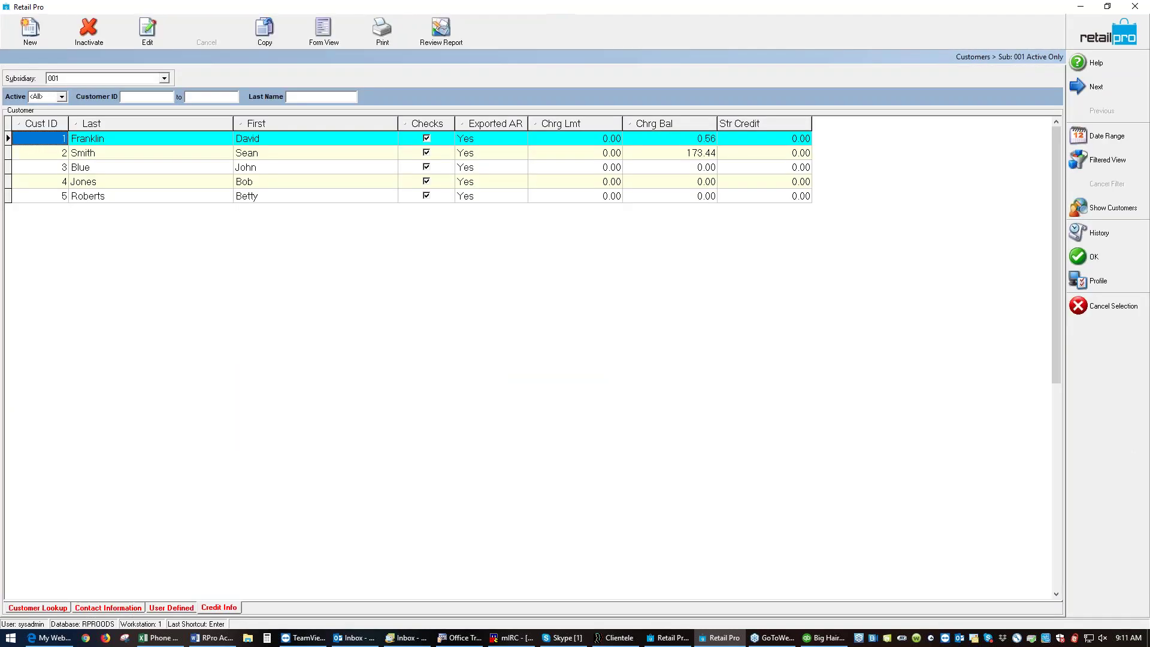
click(248, 145)
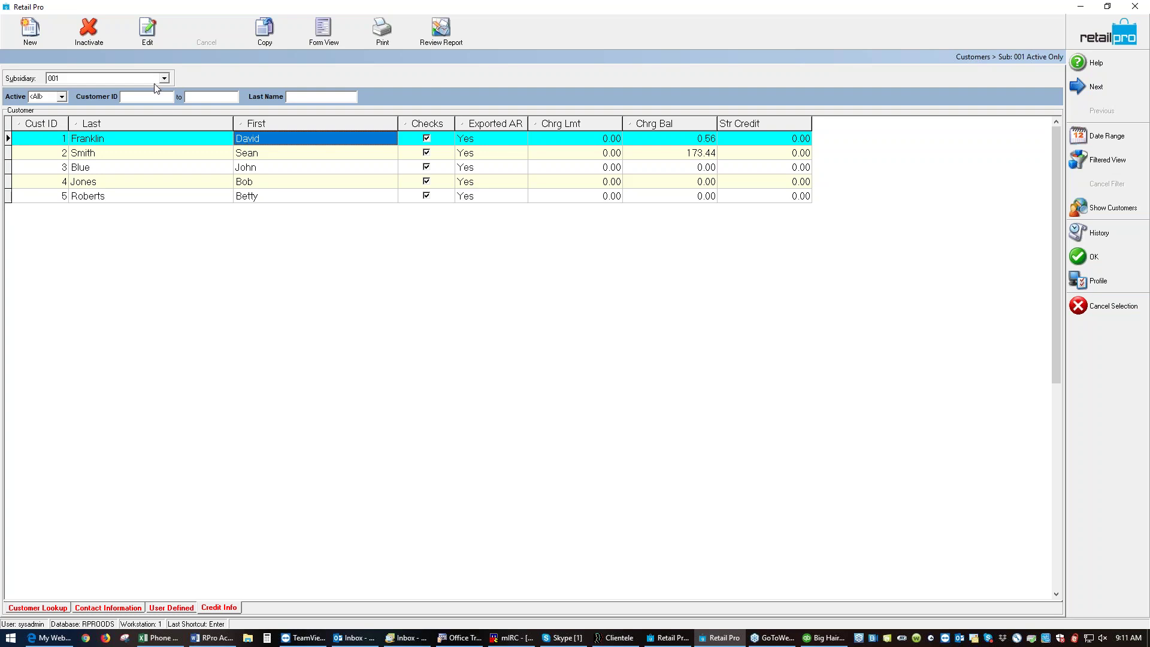
click(974, 40)
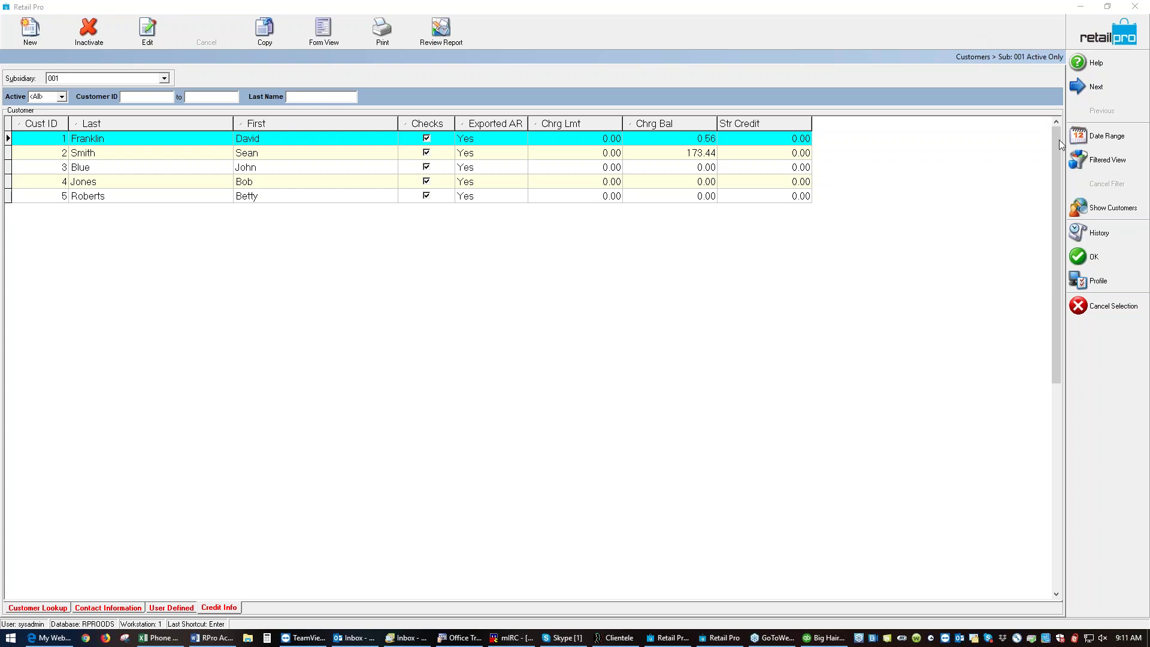
click(1097, 258)
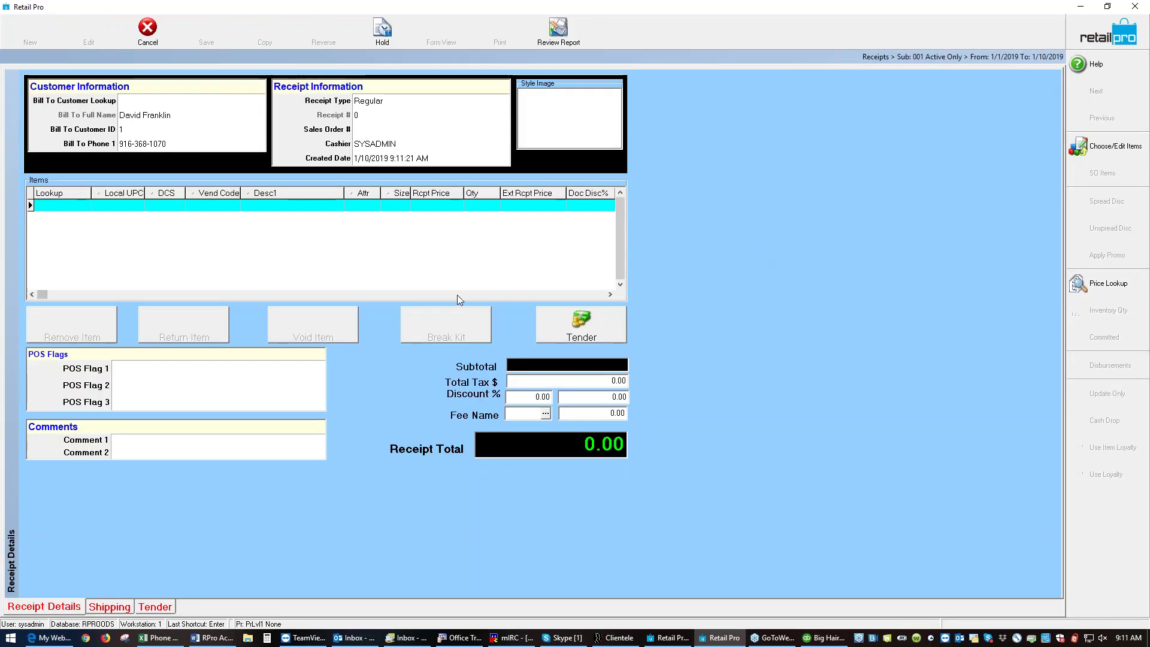
Add the item with lookup number 25 to the receipt
click(73, 205)
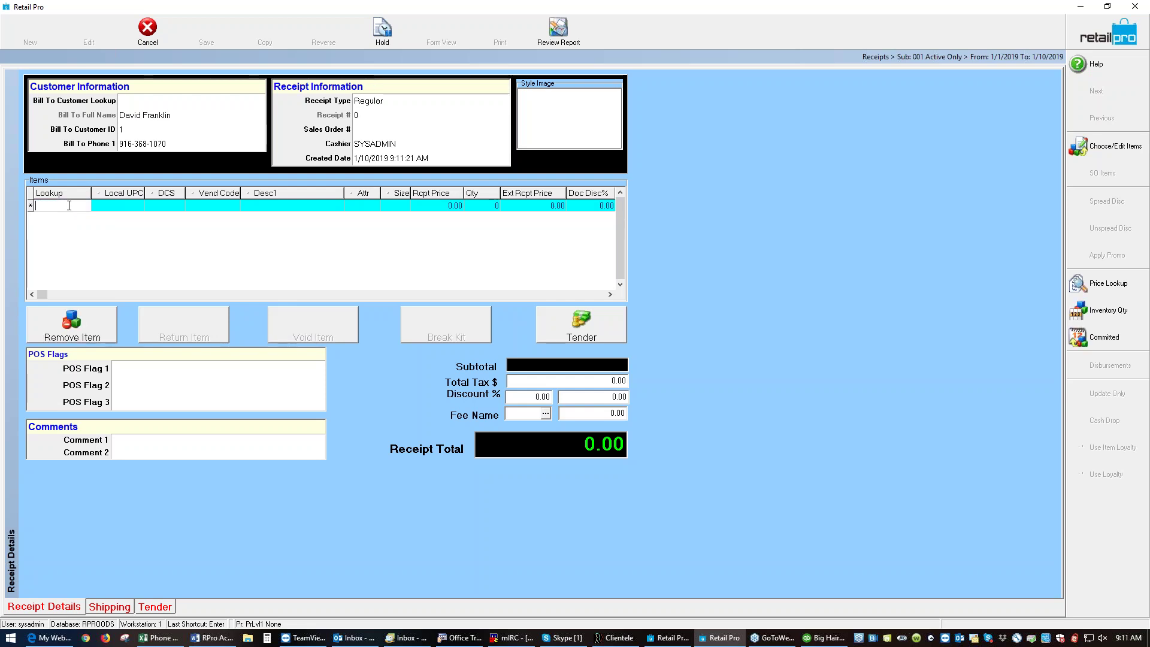
text(25)
key(Return)
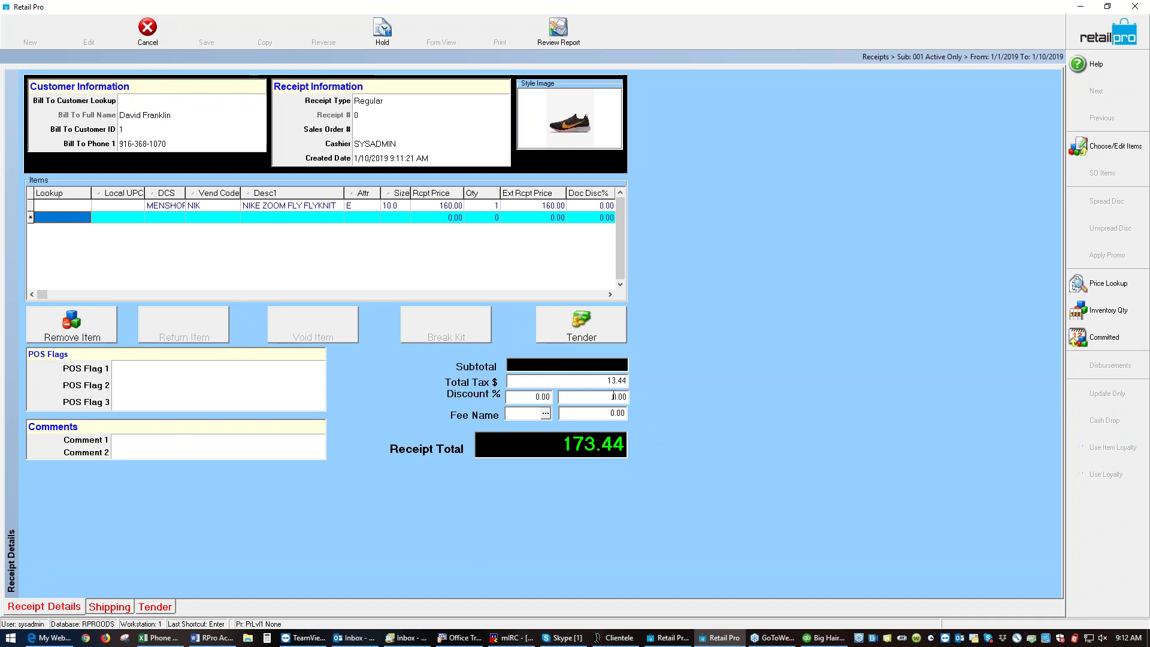
Tender the full receipt amount as Charge with net days of 30 and update the receipt without printing
click(581, 329)
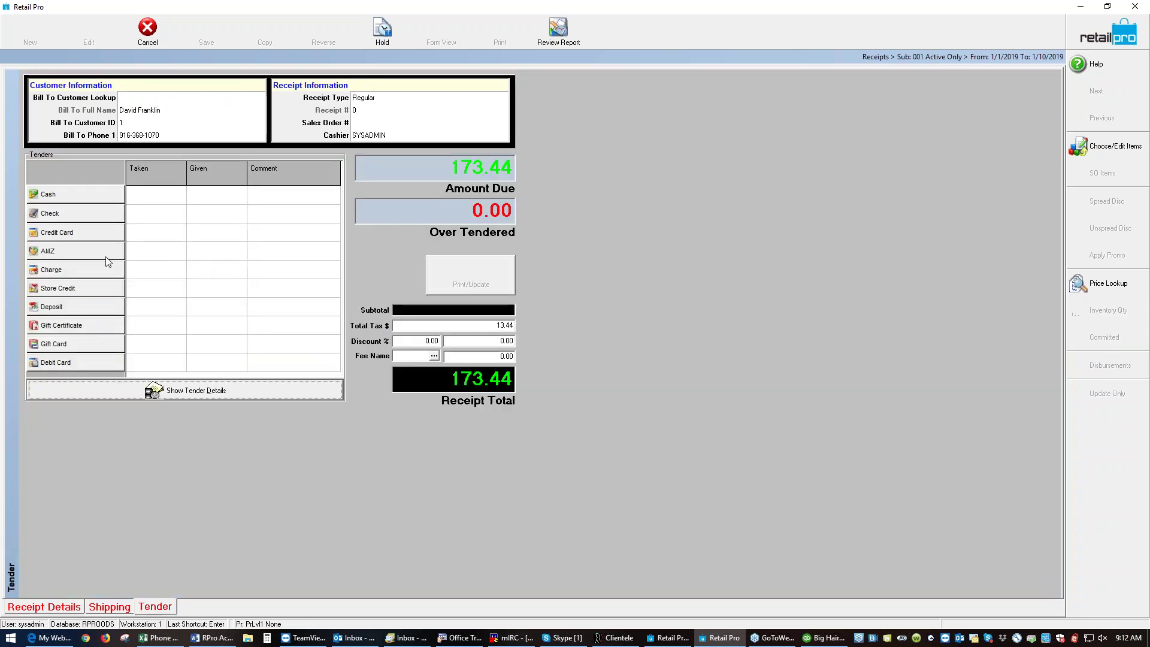
click(67, 272)
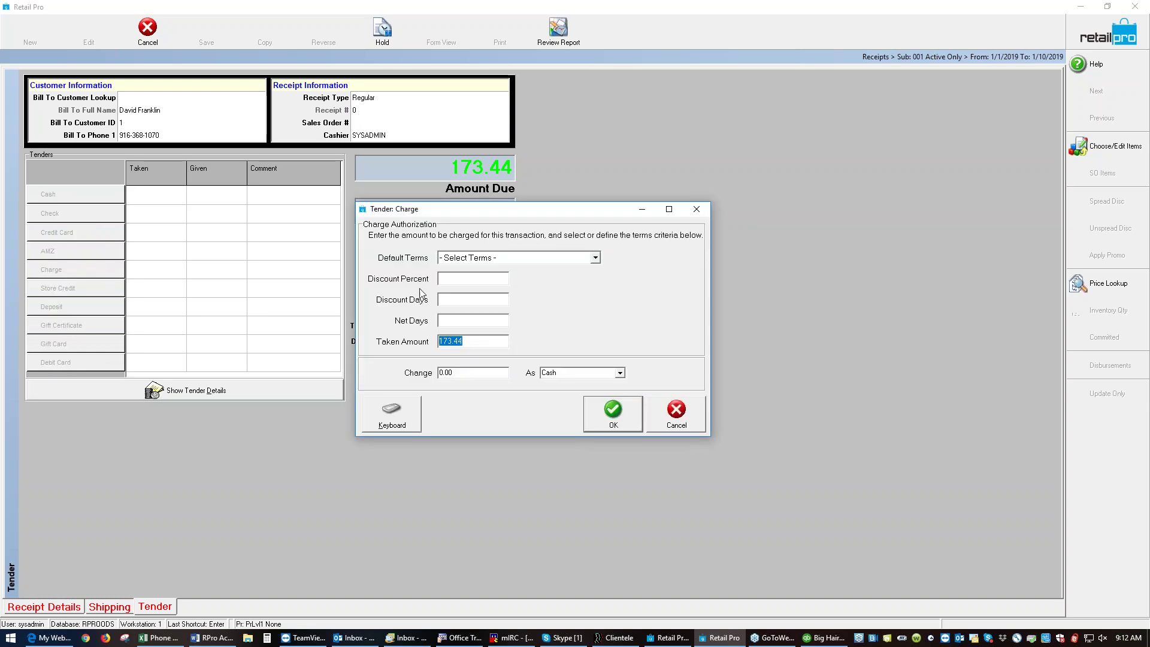
click(596, 257)
click(595, 257)
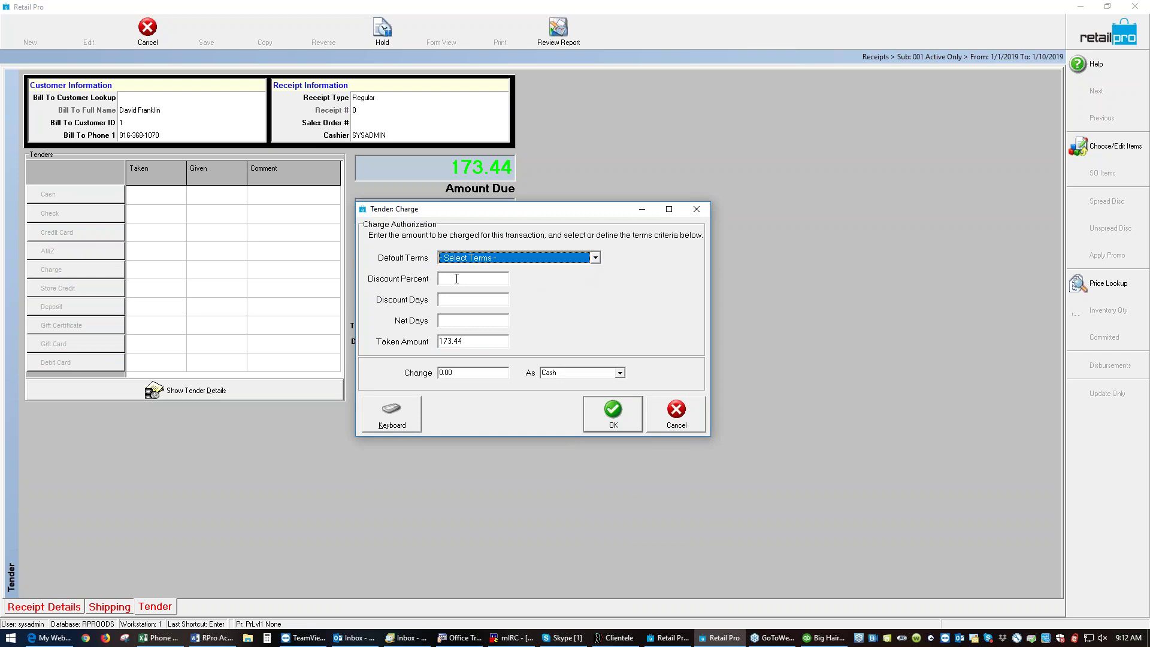
click(460, 320)
text(30)
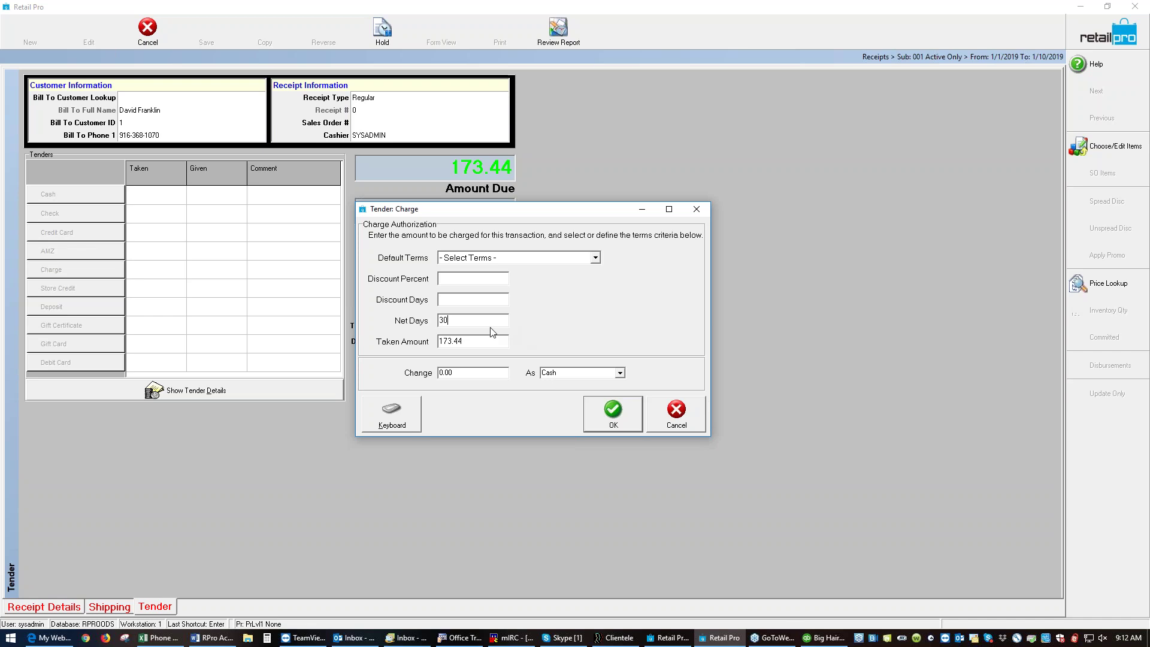
click(610, 418)
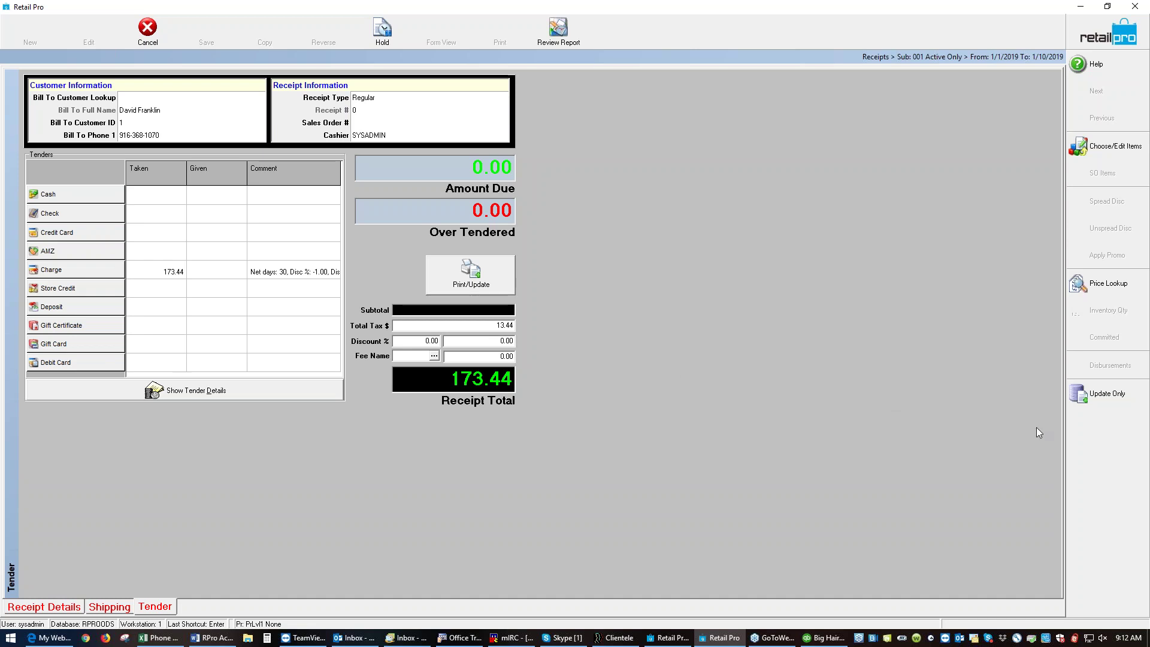
click(1095, 396)
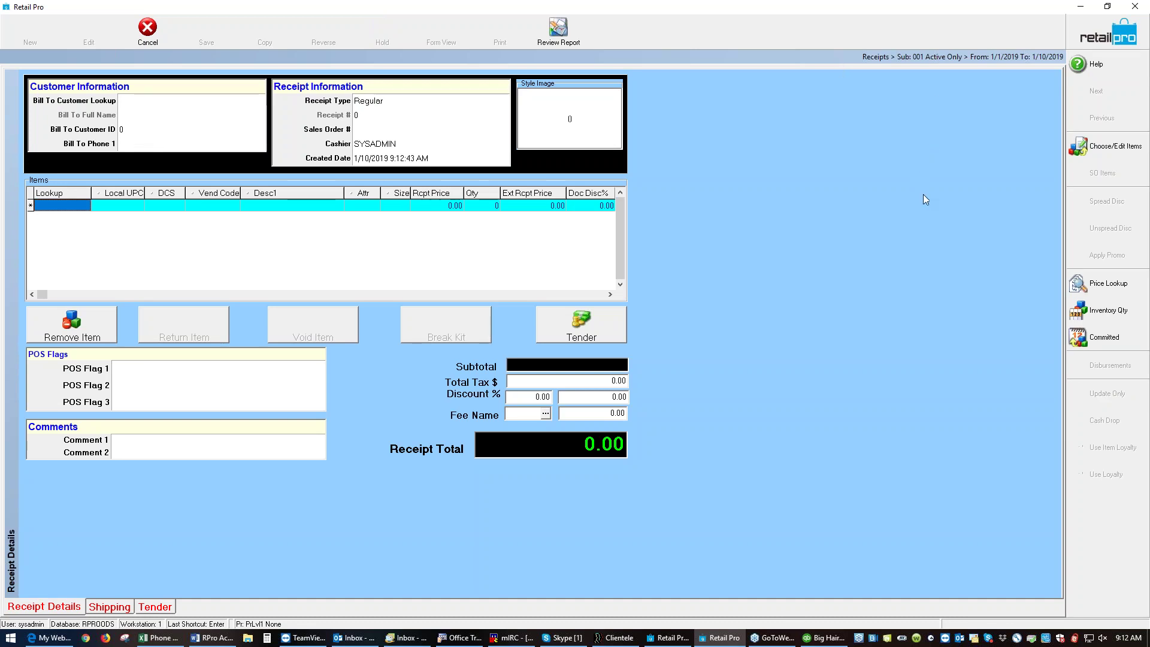
Bill the new blank receipt to the second customer in the customer list
click(1144, 38)
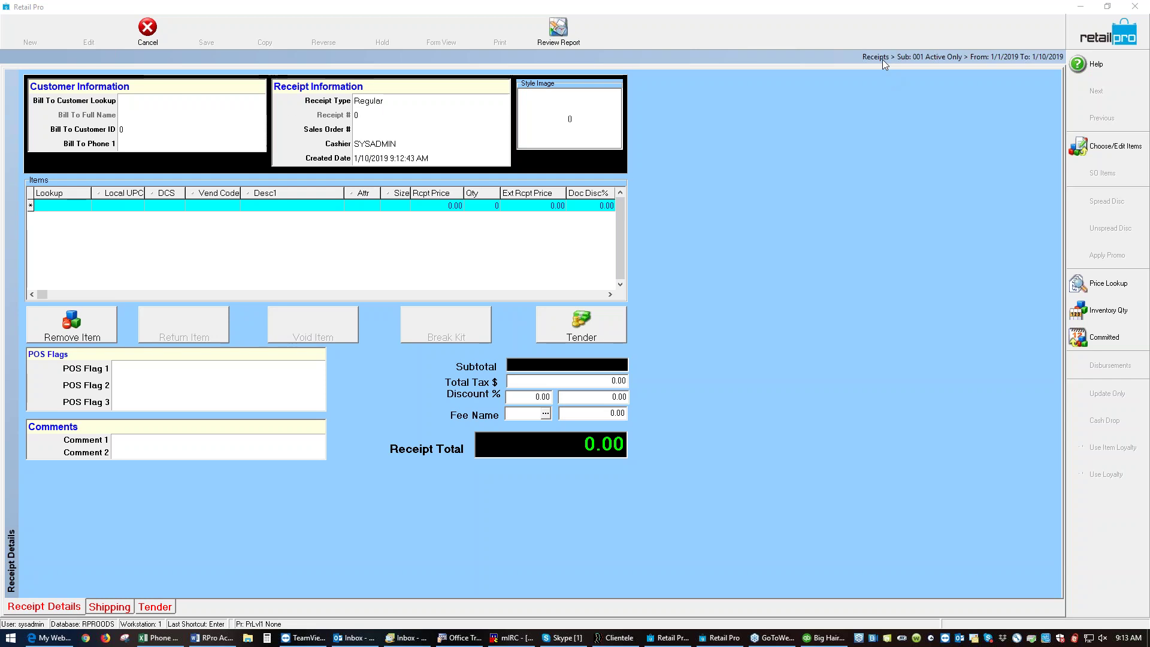
click(261, 103)
click(261, 102)
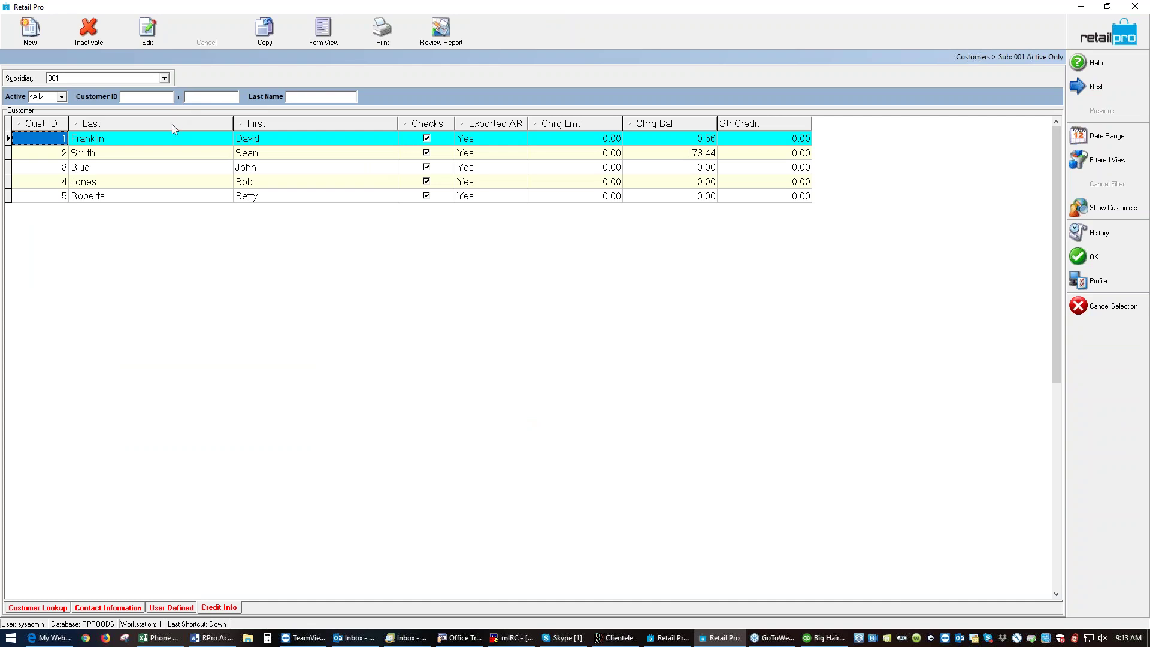
click(170, 152)
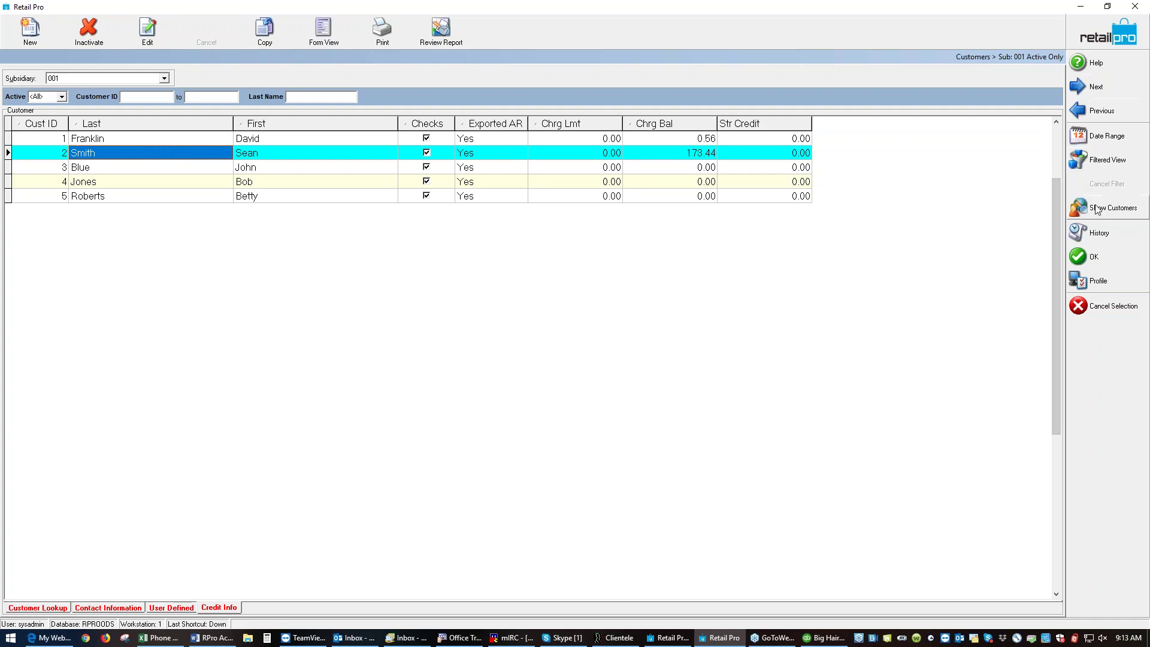
click(1100, 257)
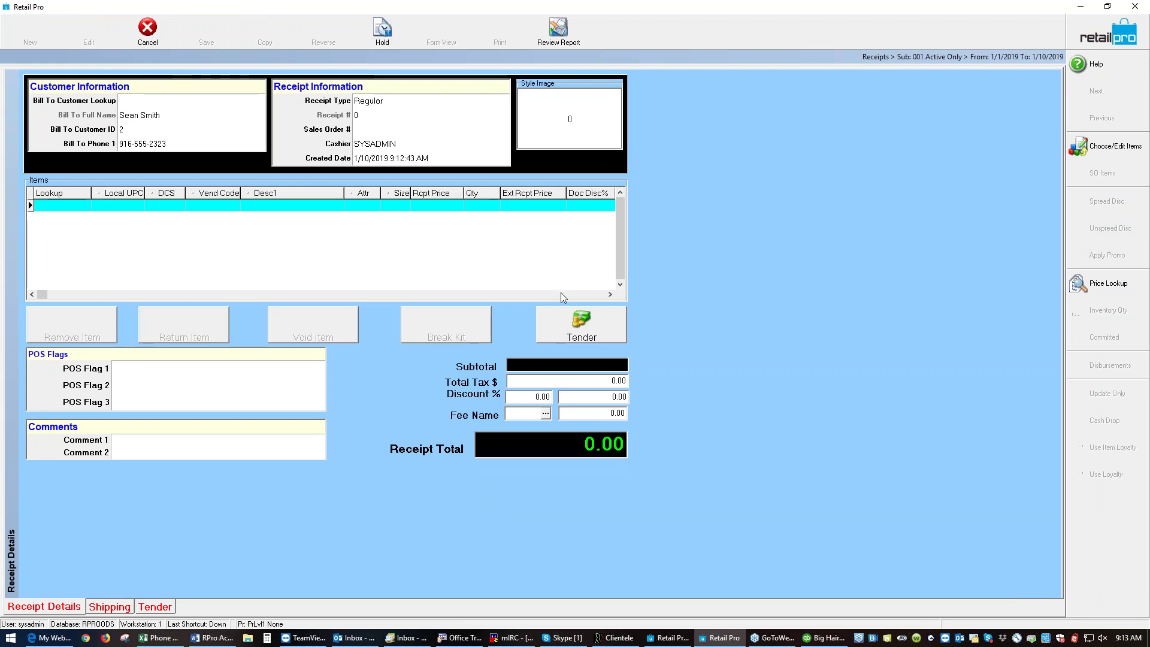
Add a fee of 174.33 to the receipt with POA as the fee type
click(592, 414)
text(174.33)
key(Tab)
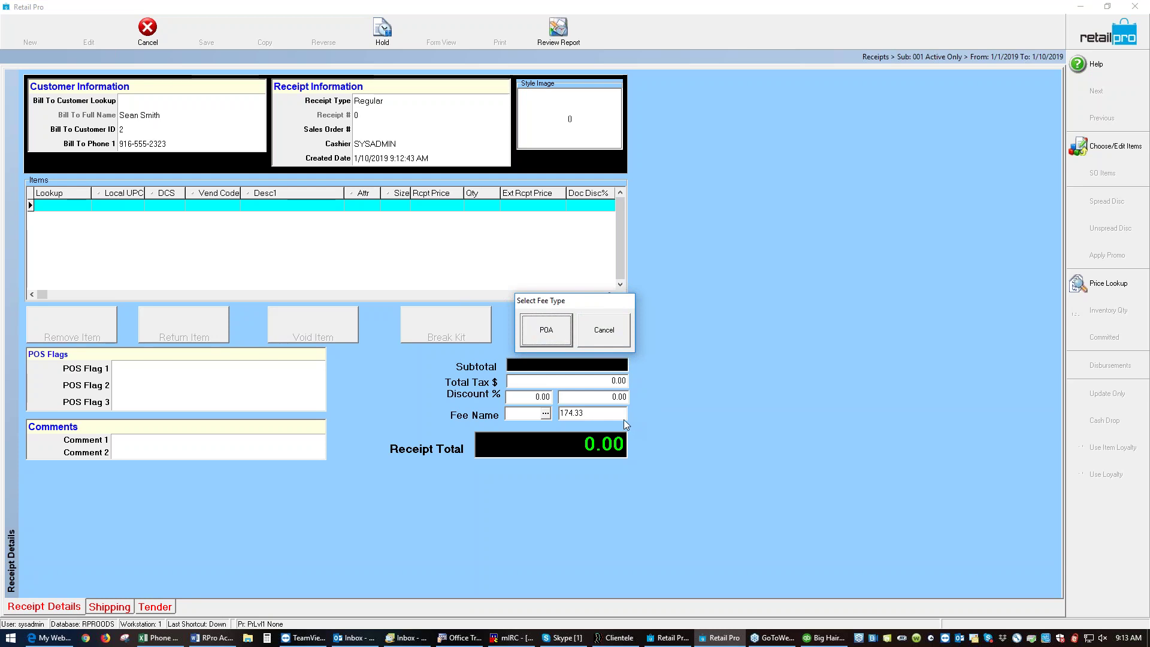
click(547, 331)
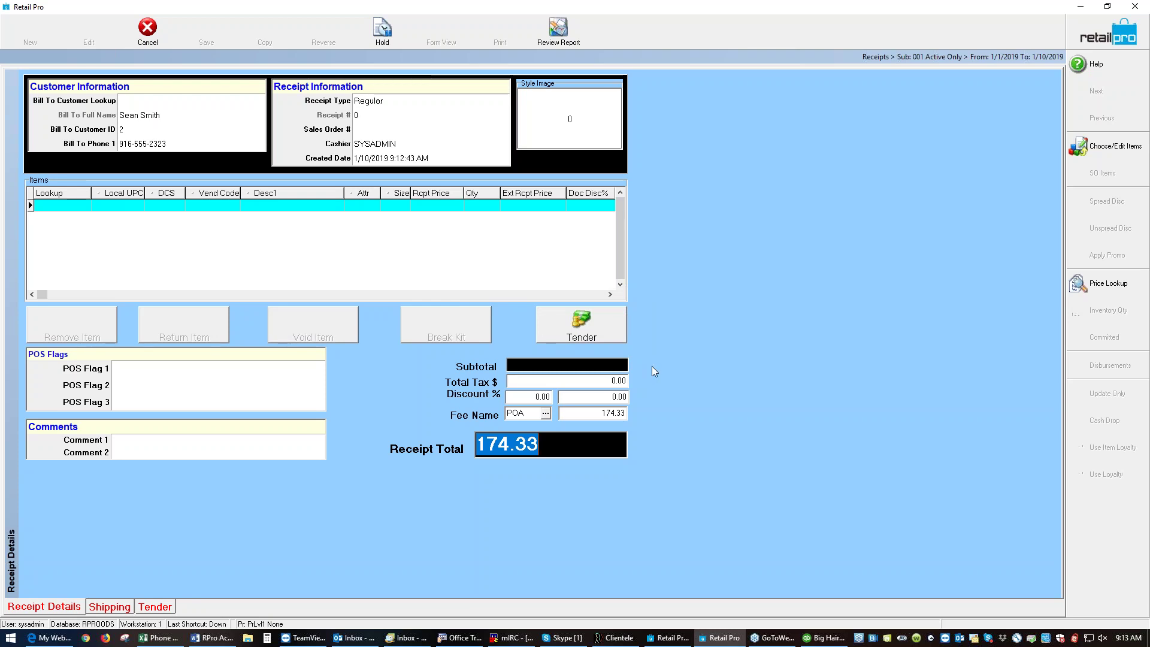
Tender the full payment by check with check number 2548 and update the receipt without printing
click(584, 336)
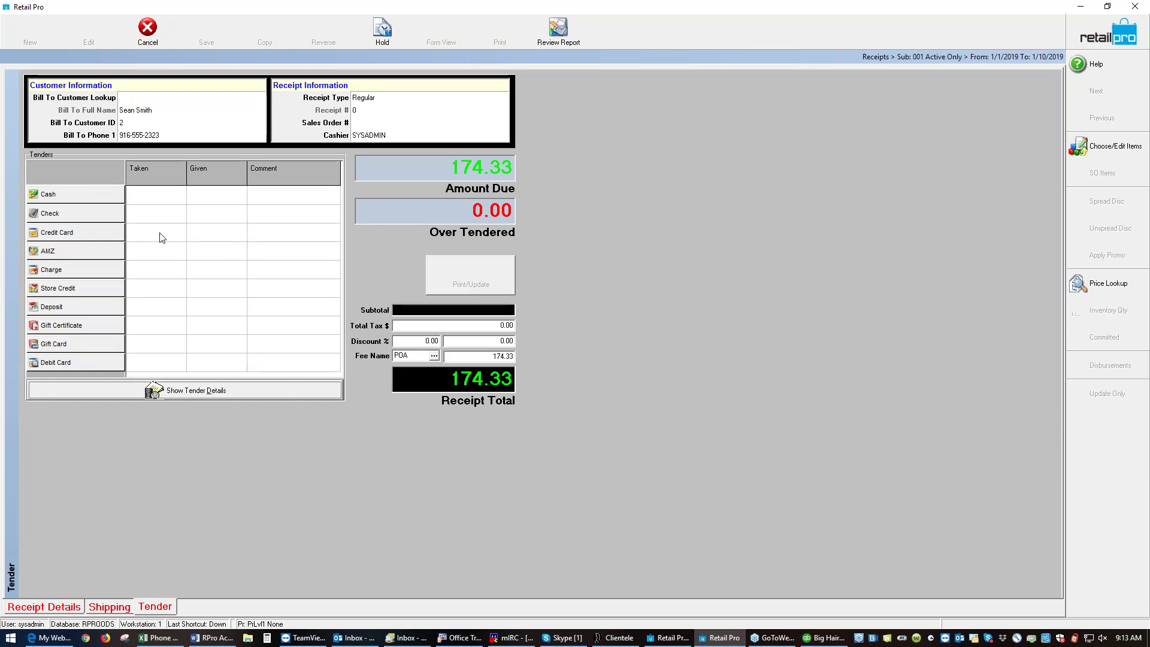
click(108, 217)
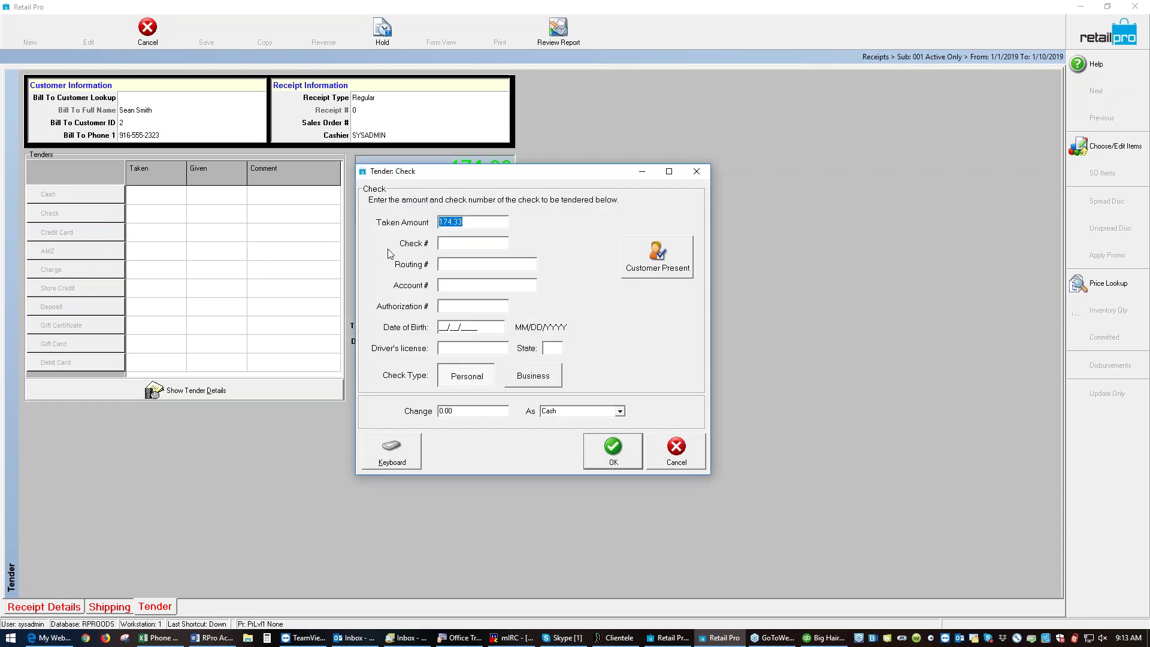
click(473, 245)
text(2548)
click(613, 451)
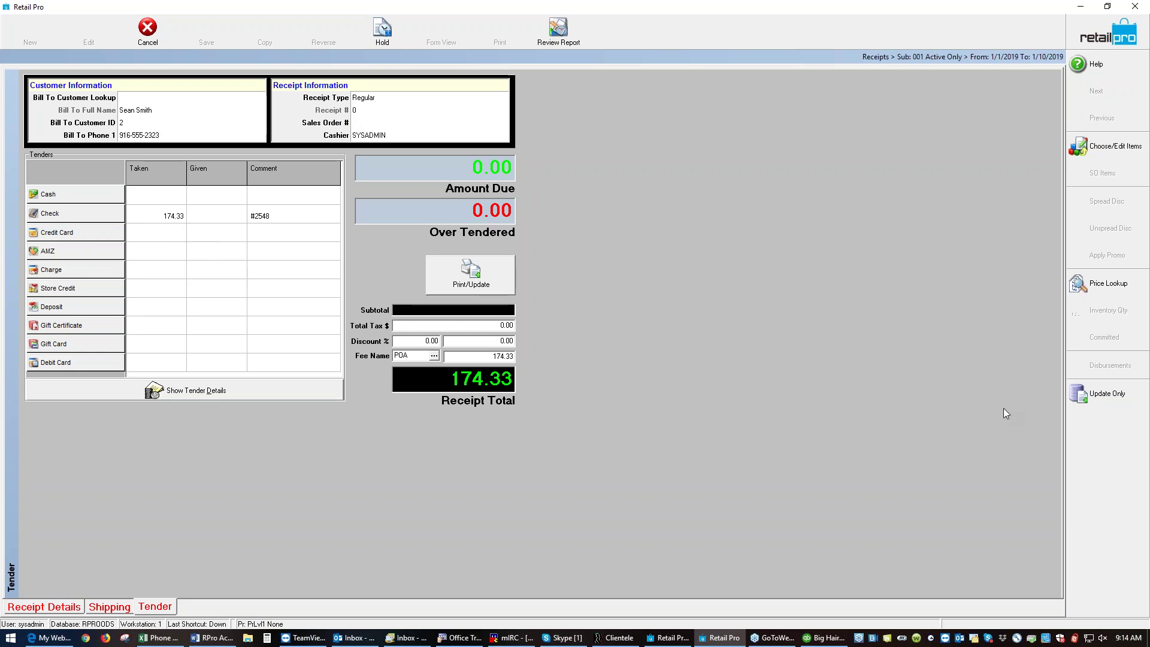
click(1117, 398)
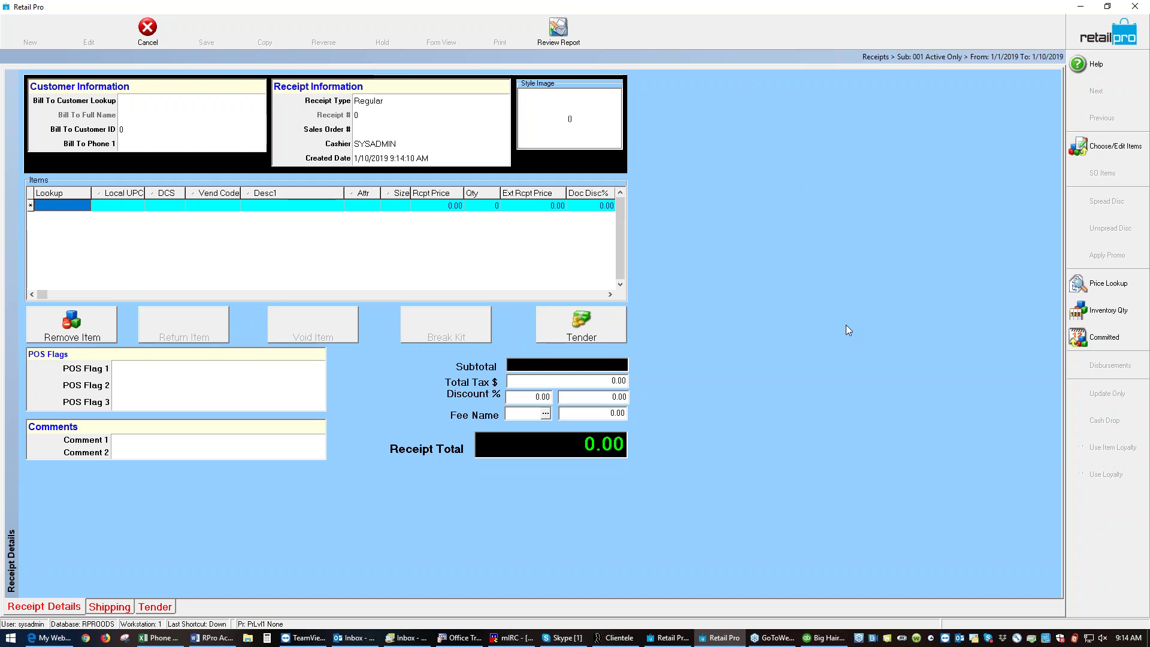
Review the accounts receivable topic outline in Word and minimize the document
click(211, 638)
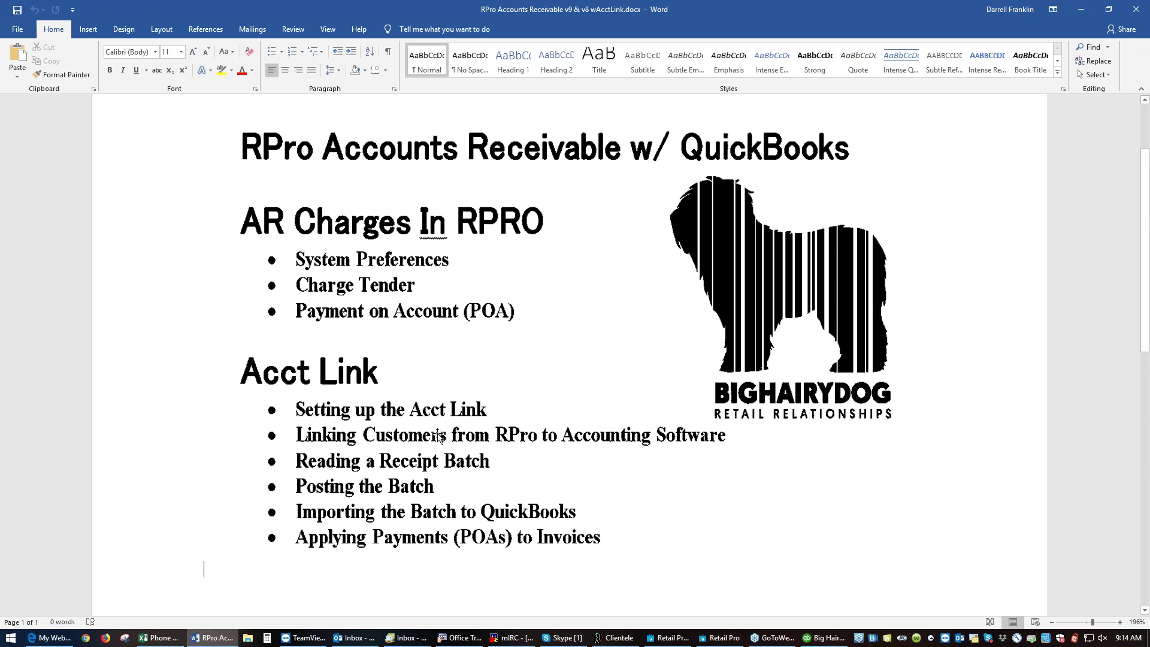
click(1084, 11)
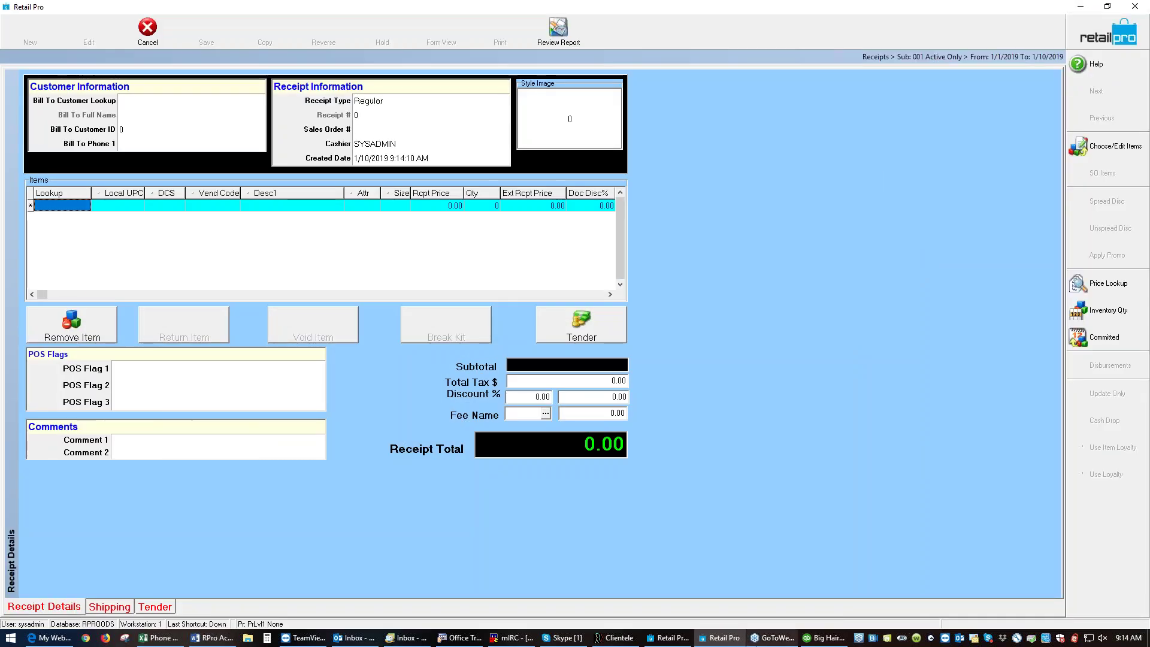
mouse_move(734, 645)
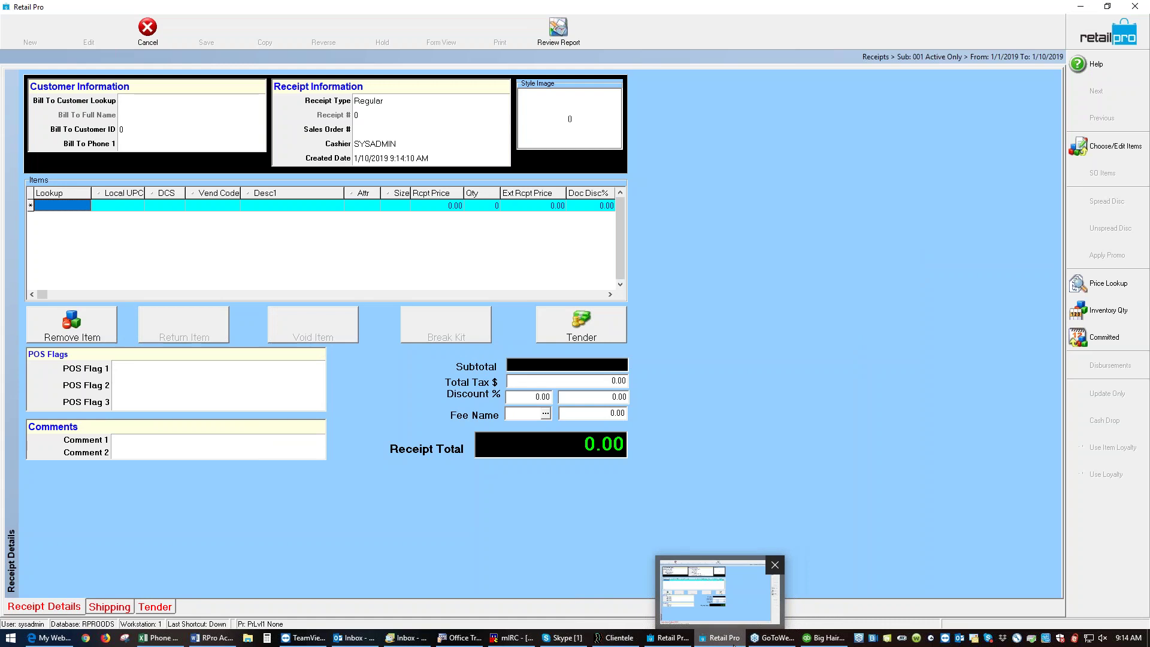
Switch to Retail Pro Accounting Link and review the accounting modules and GL account structure in its preferences
click(680, 642)
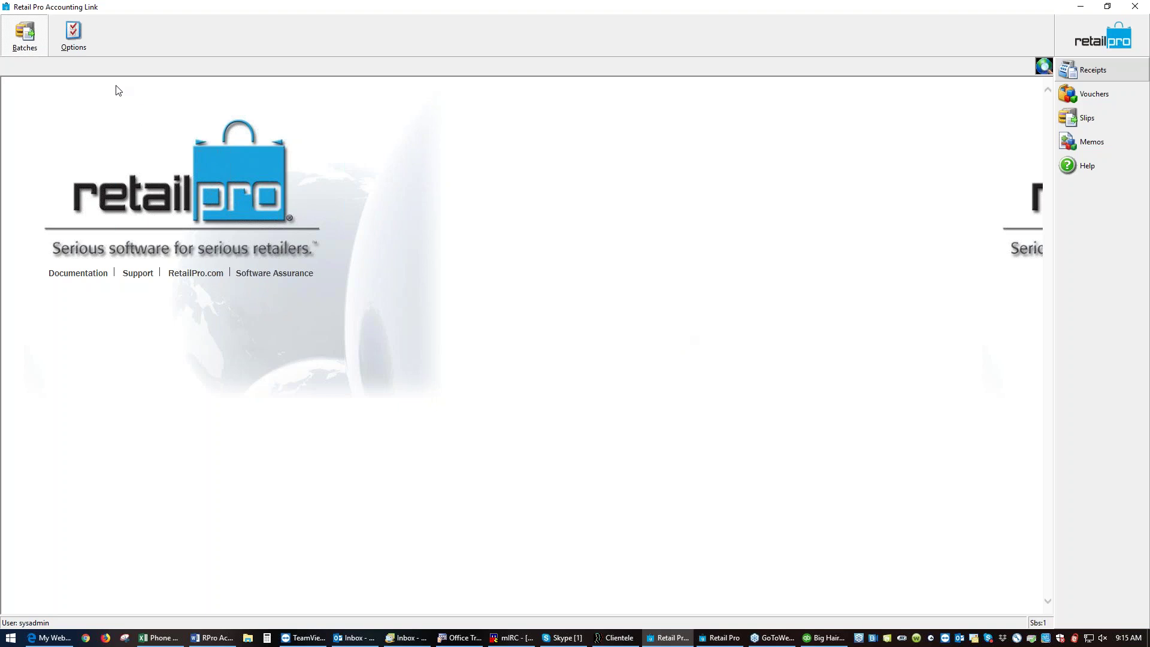
click(84, 41)
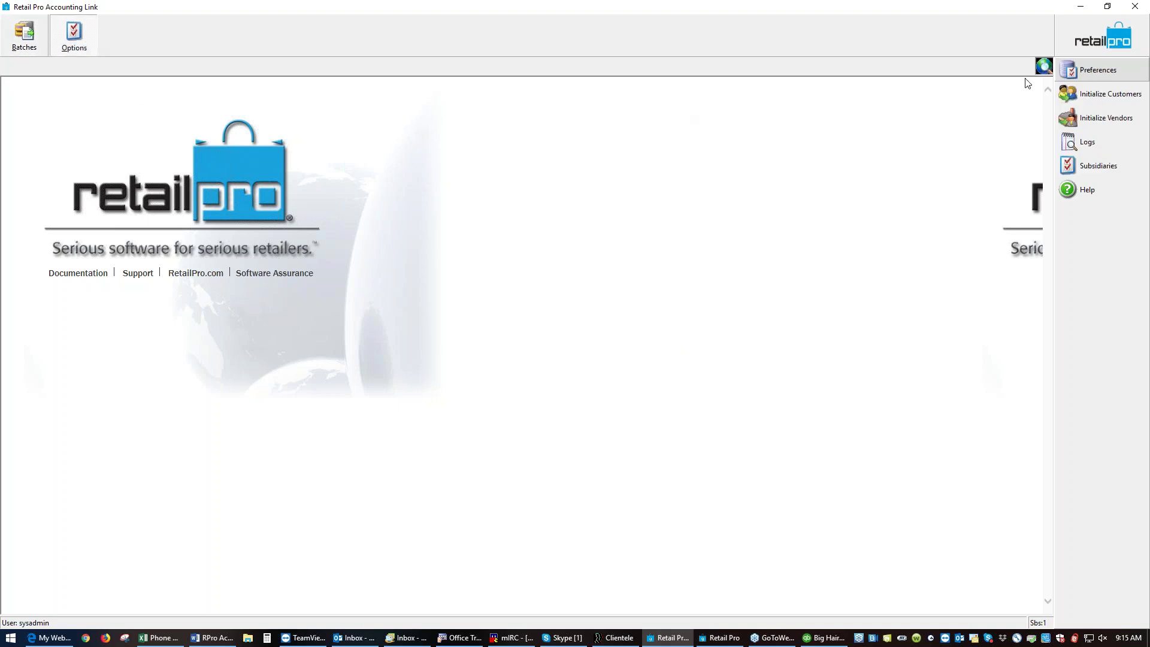
click(1072, 72)
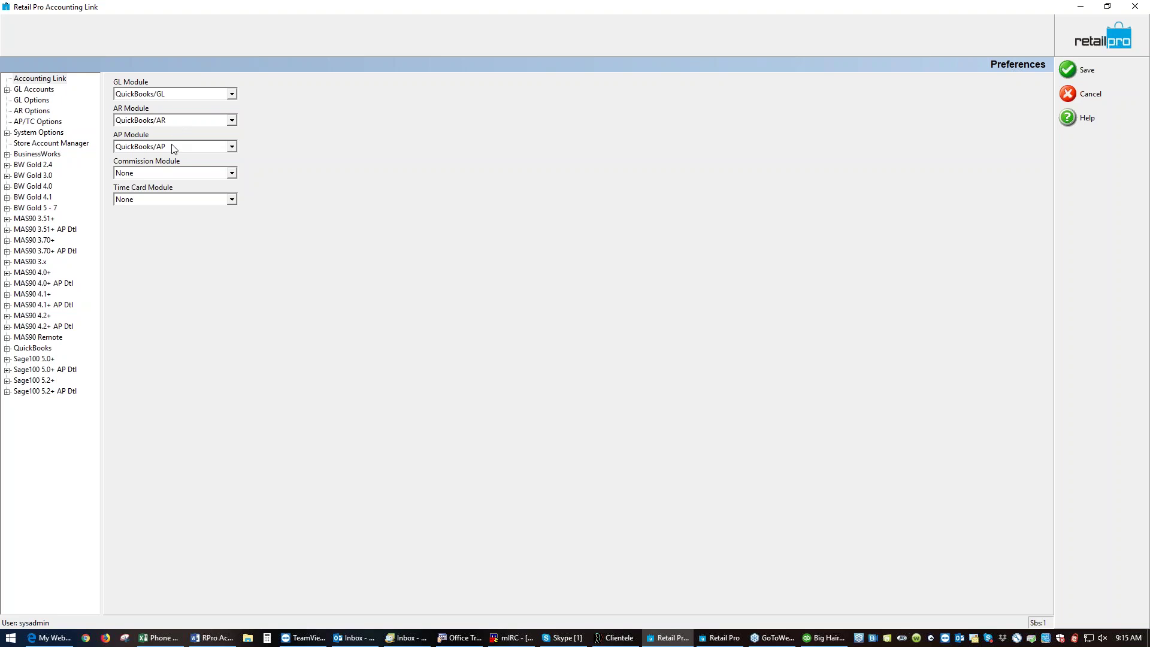
click(40, 91)
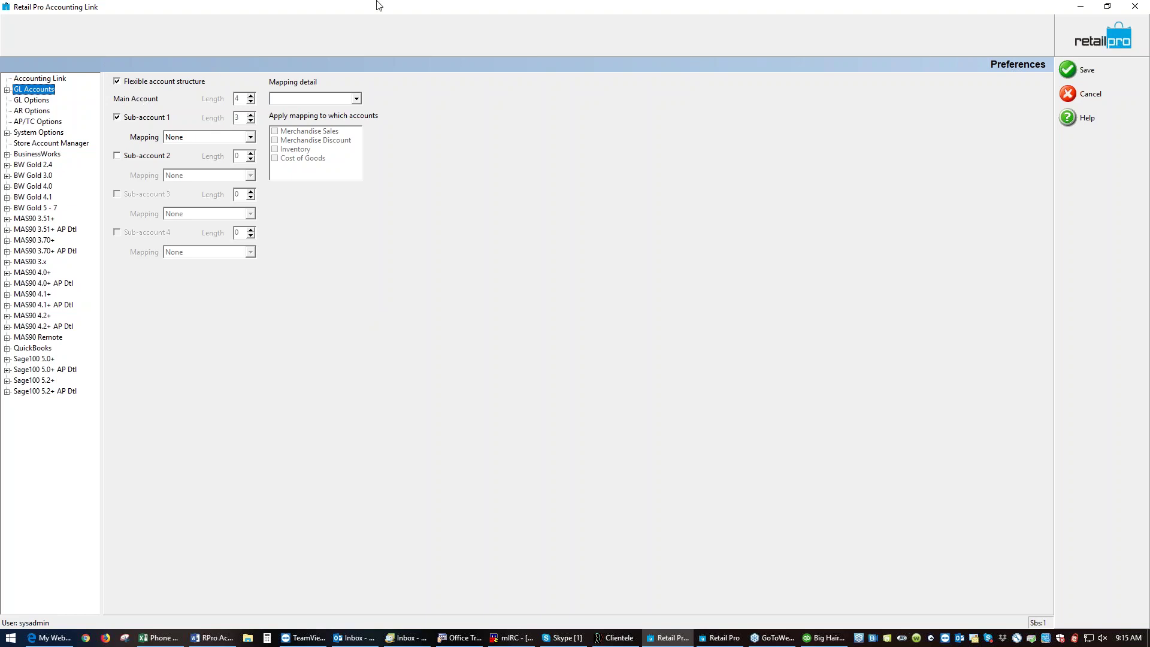
click(1140, 40)
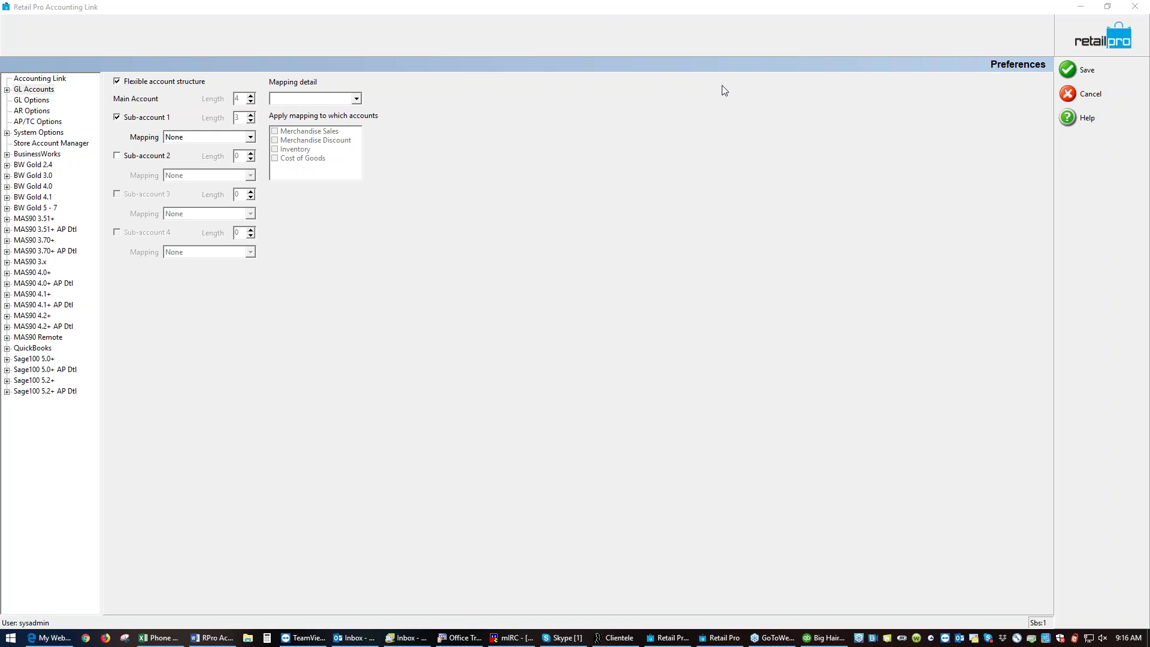
Review the GL, AR, AP/TC and System Options pages of the Accounting Link preferences
click(30, 101)
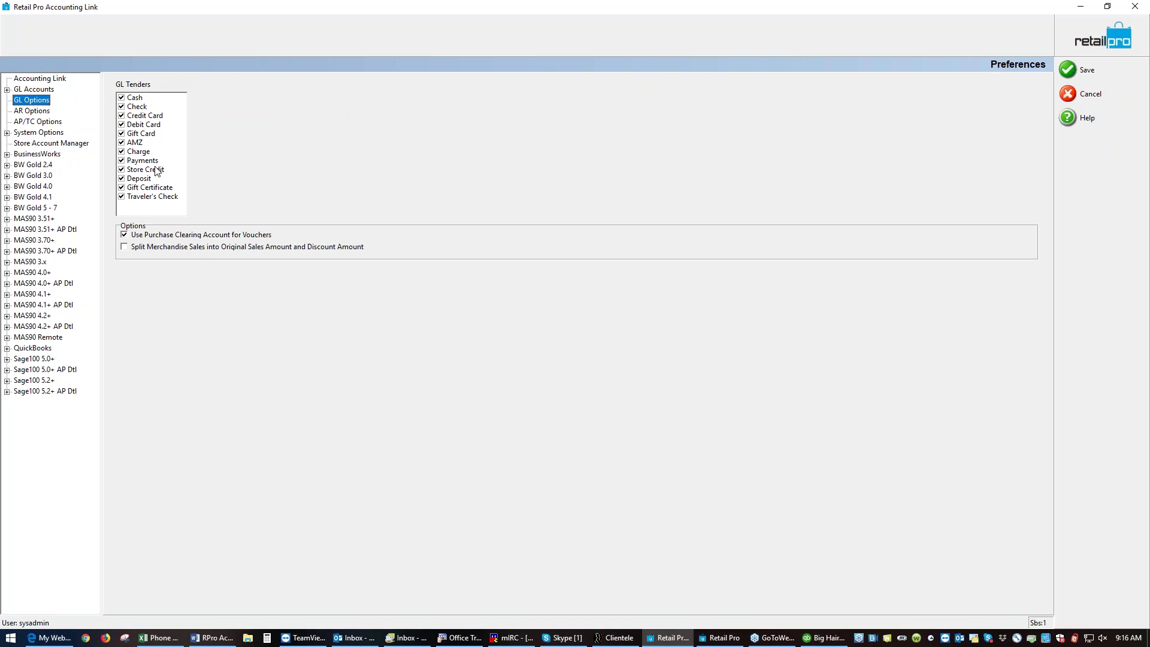
click(1147, 380)
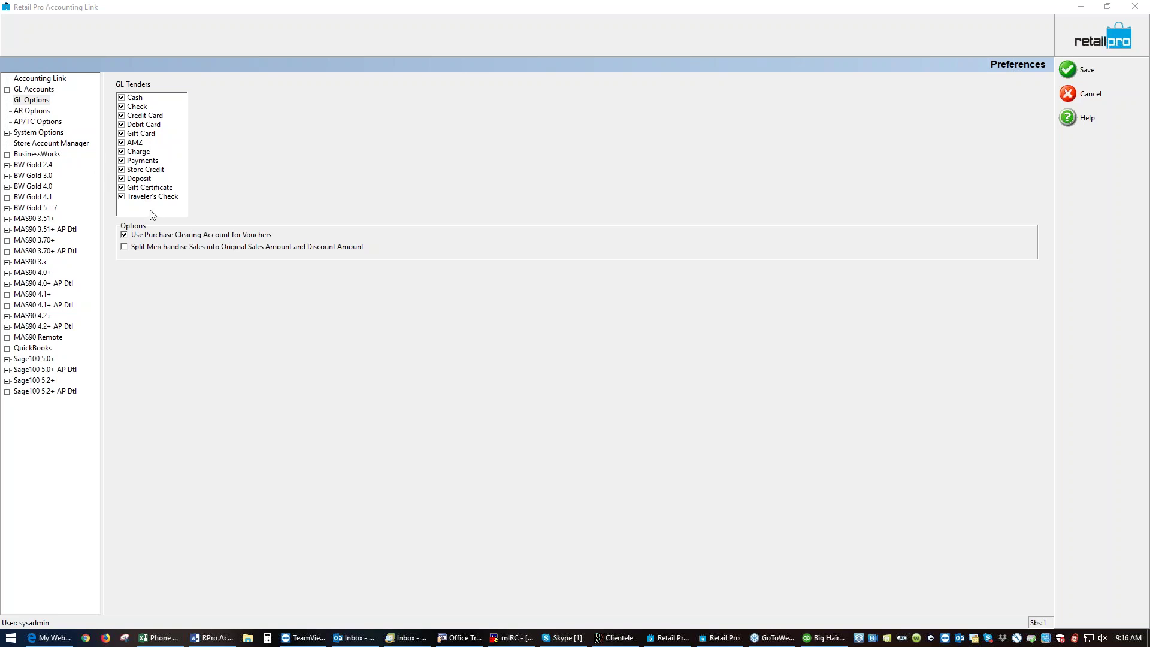
click(39, 112)
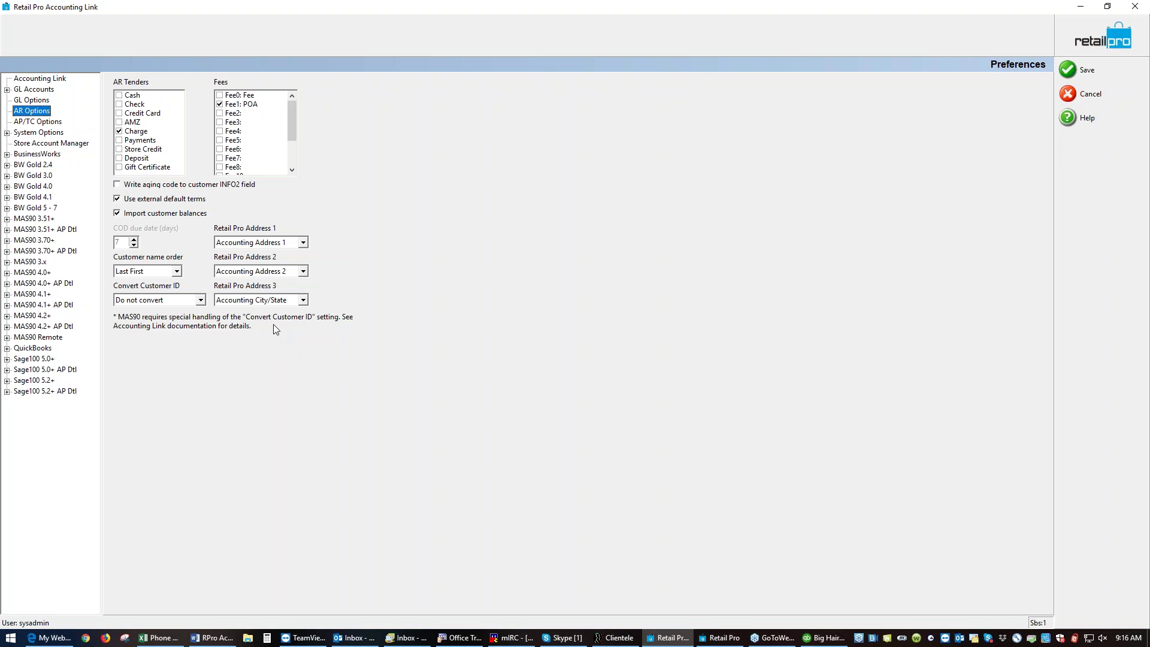
click(43, 123)
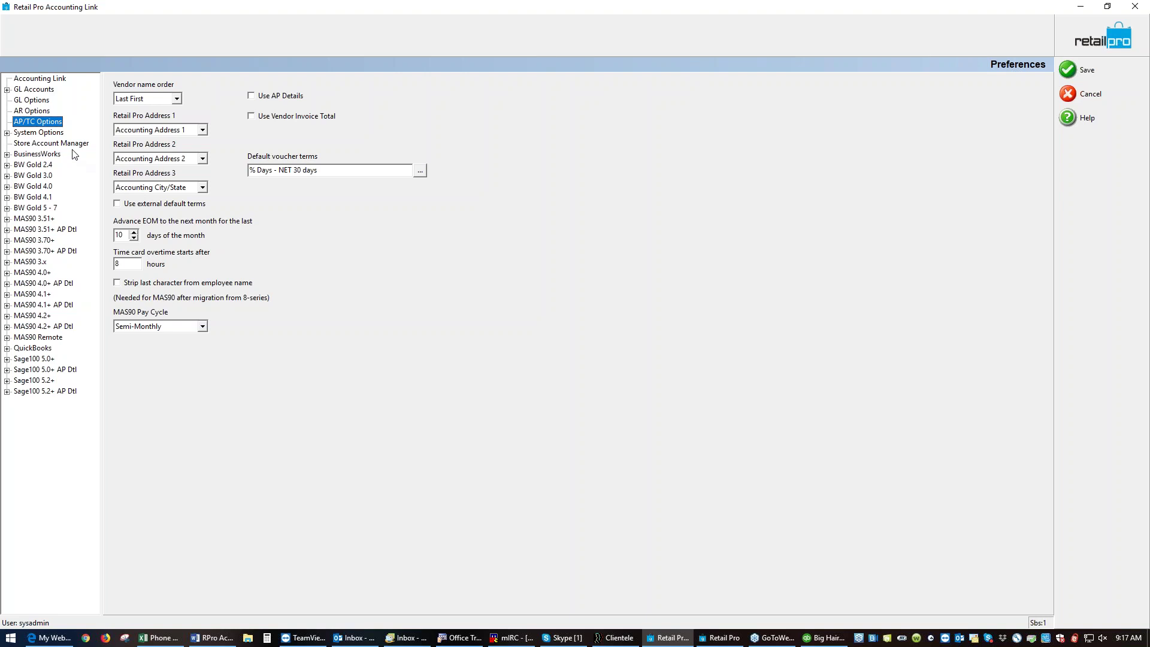
click(51, 135)
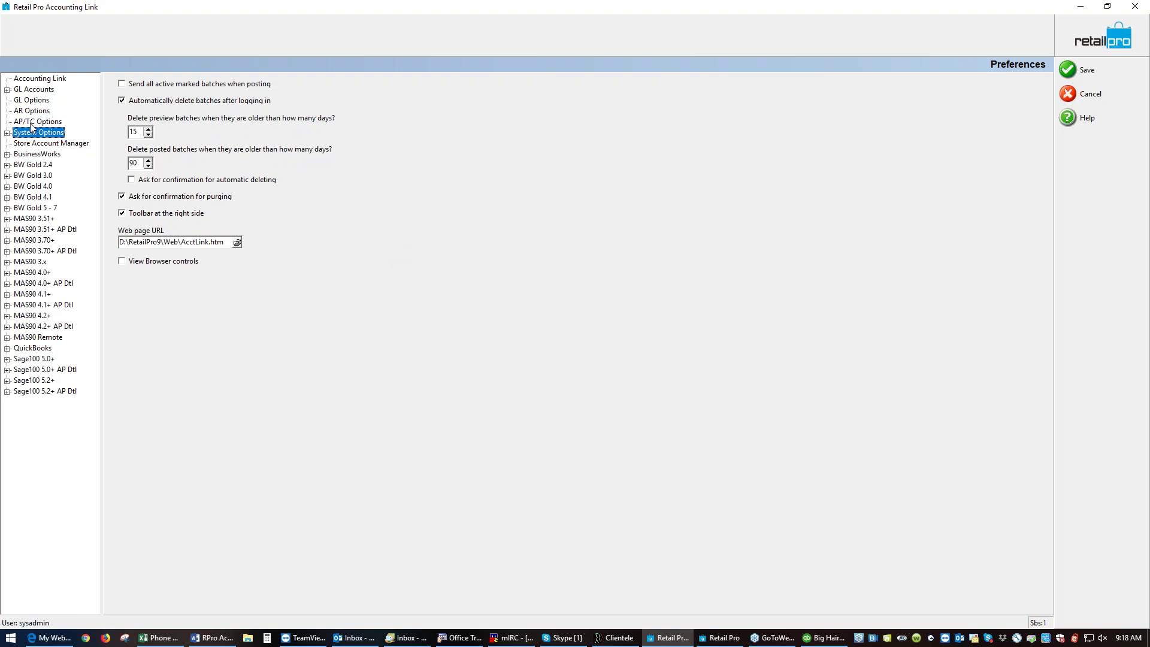
Examine the QuickBooks installation path and the QuickBooks AP, AR and GL preference pages
click(33, 349)
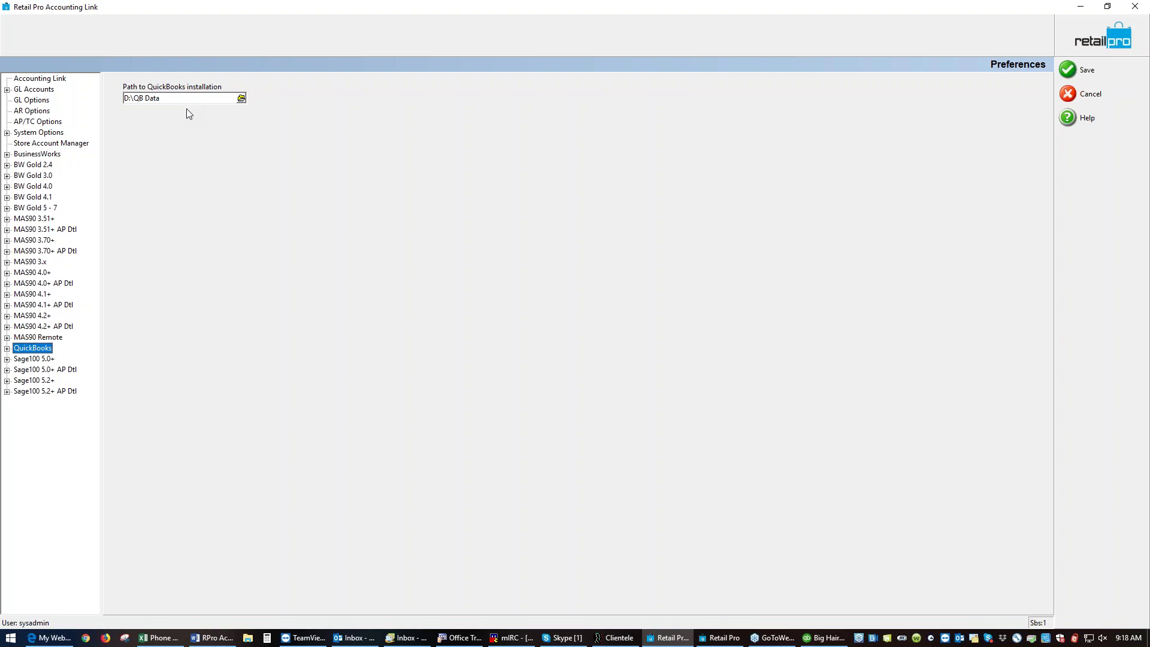
click(7, 348)
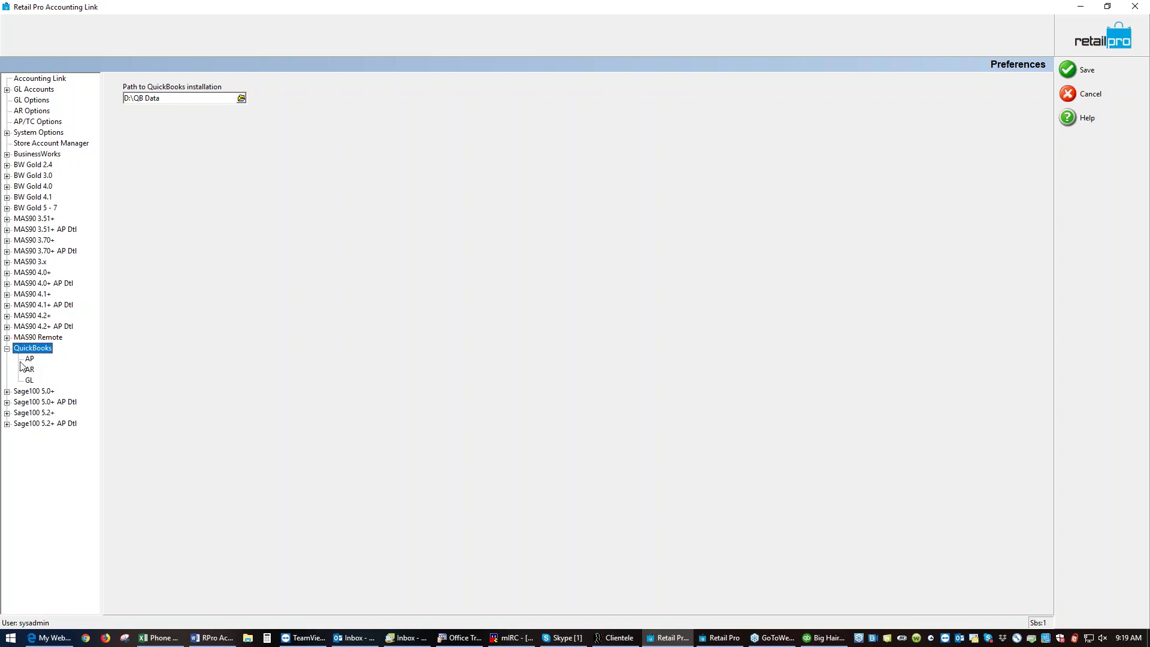
click(29, 360)
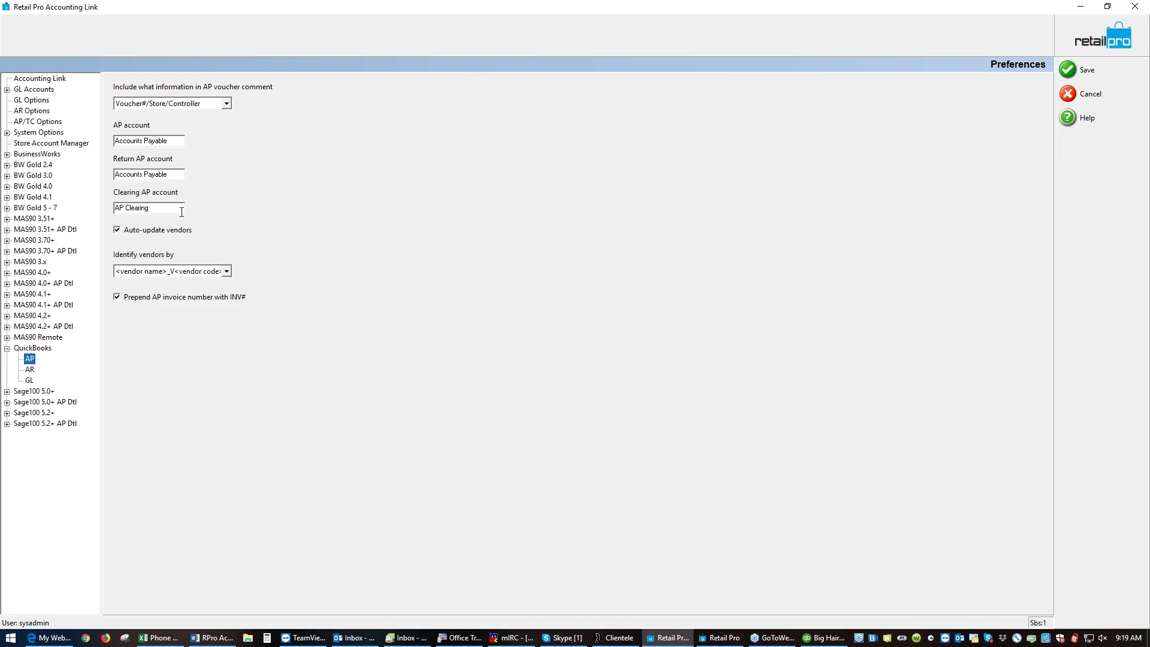
click(30, 369)
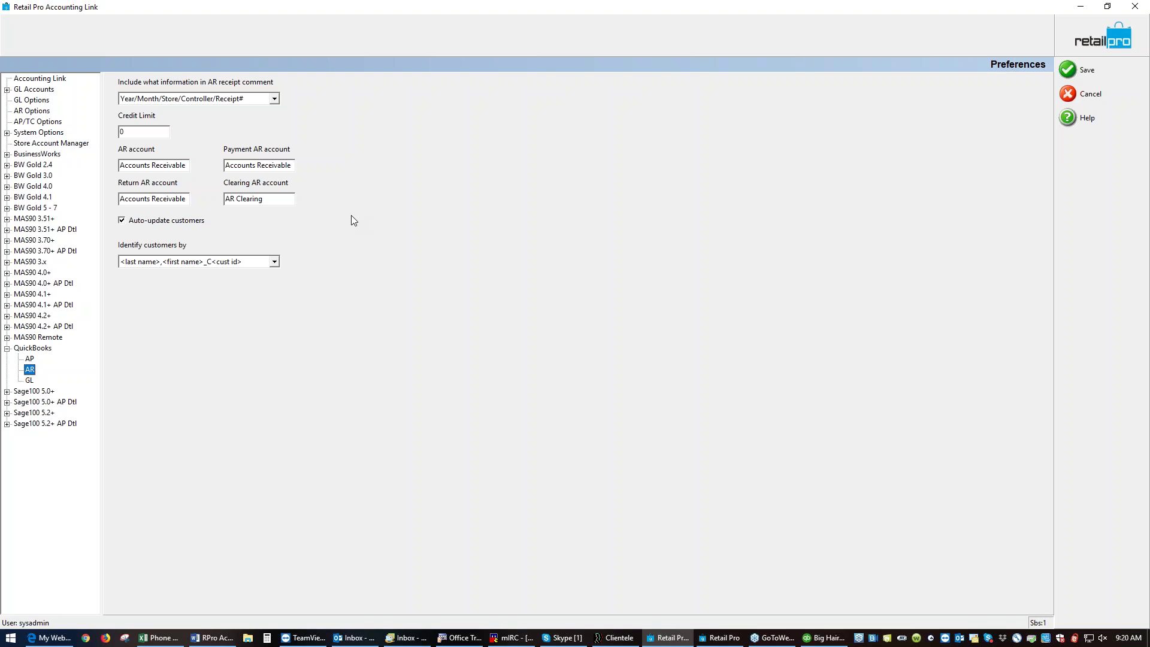
click(29, 381)
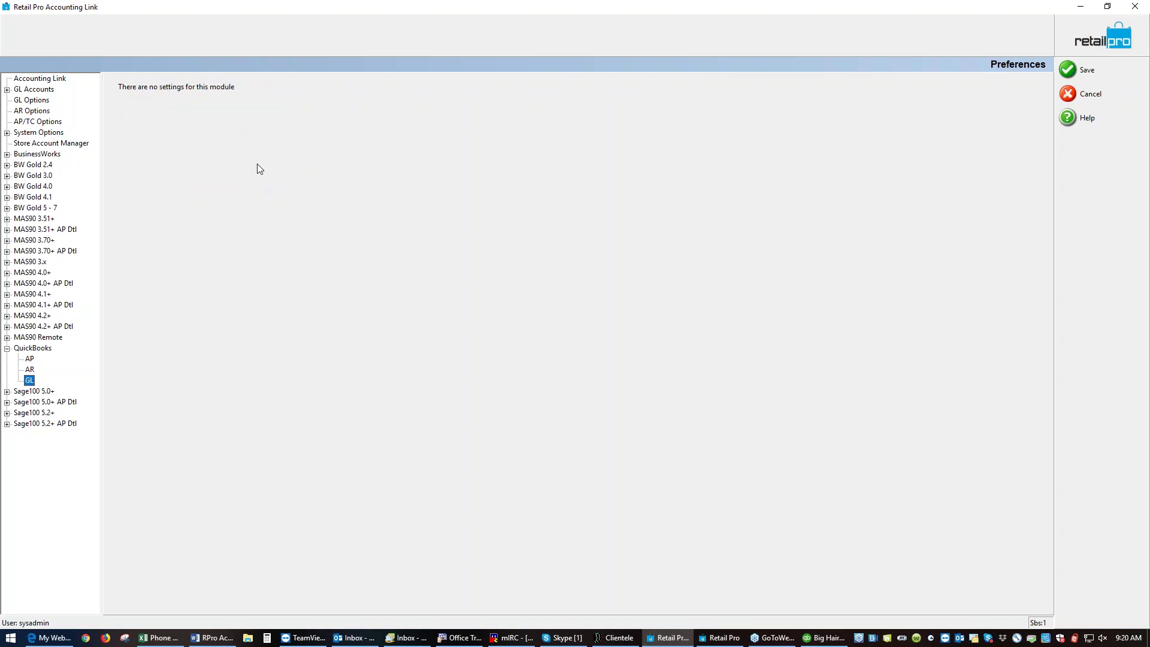
Open the Store Account Manager preferences and widen the Account ID column of the account definitions
click(68, 146)
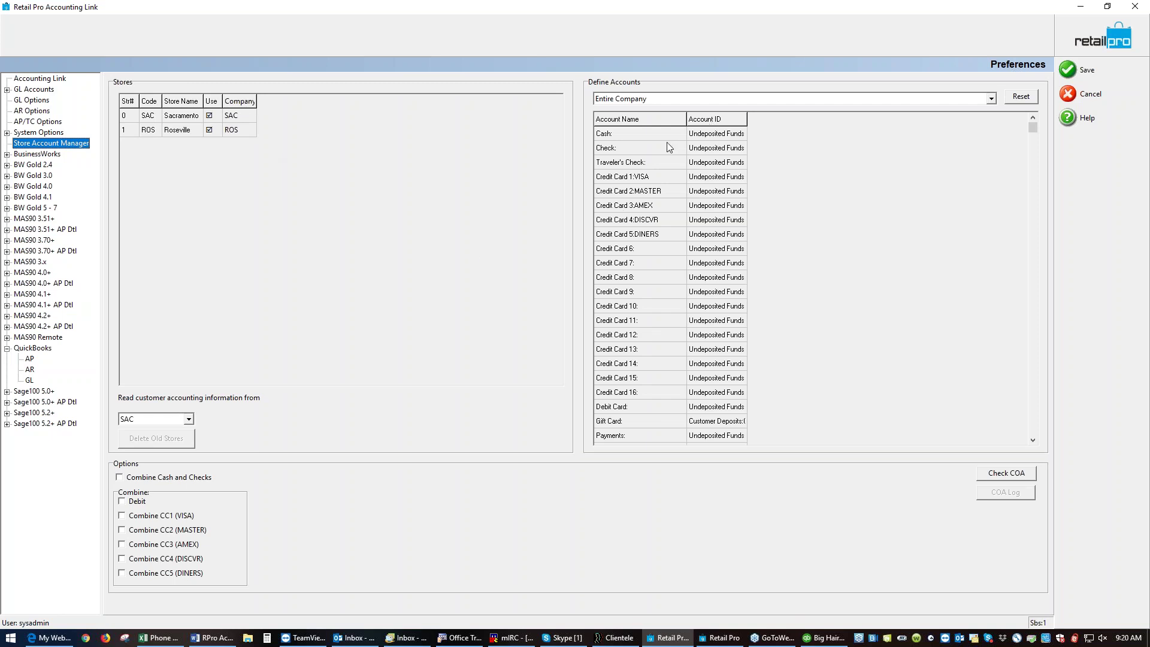
click(757, 121)
drag(757, 121, 789, 124)
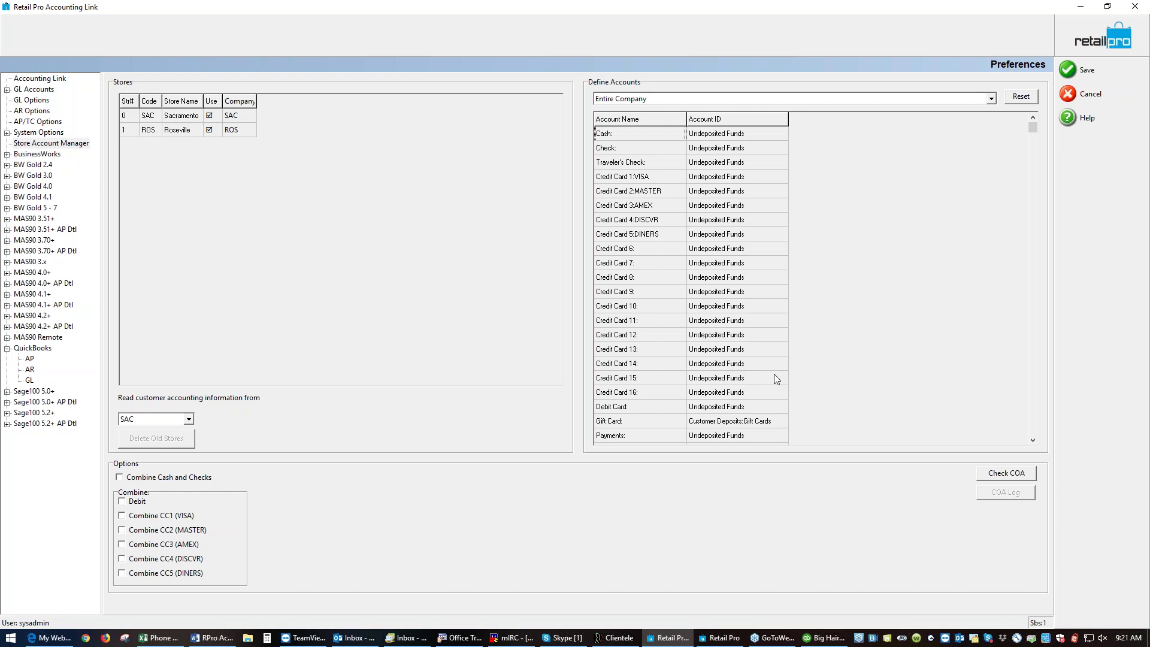
Examine the account mappings for tenders, deposits, merchandise sales, sales tax and the POA receipt fee
scroll(774, 374, down, 3)
scroll(882, 393, down, 8)
scroll(882, 393, down, 20)
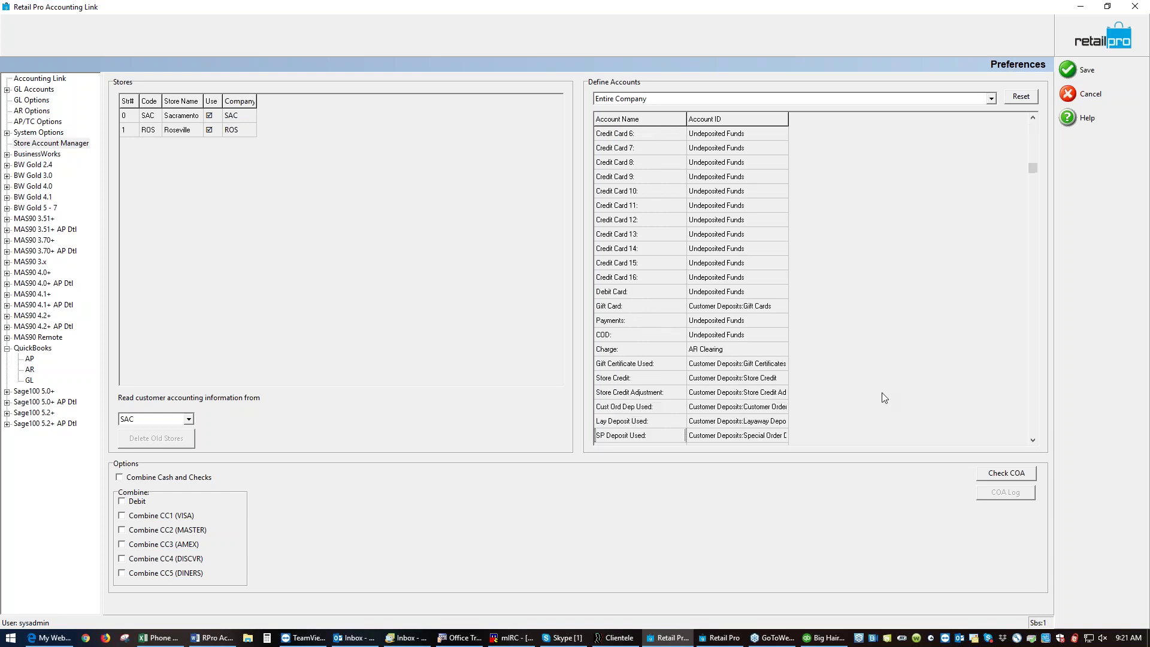
scroll(882, 393, down, 7)
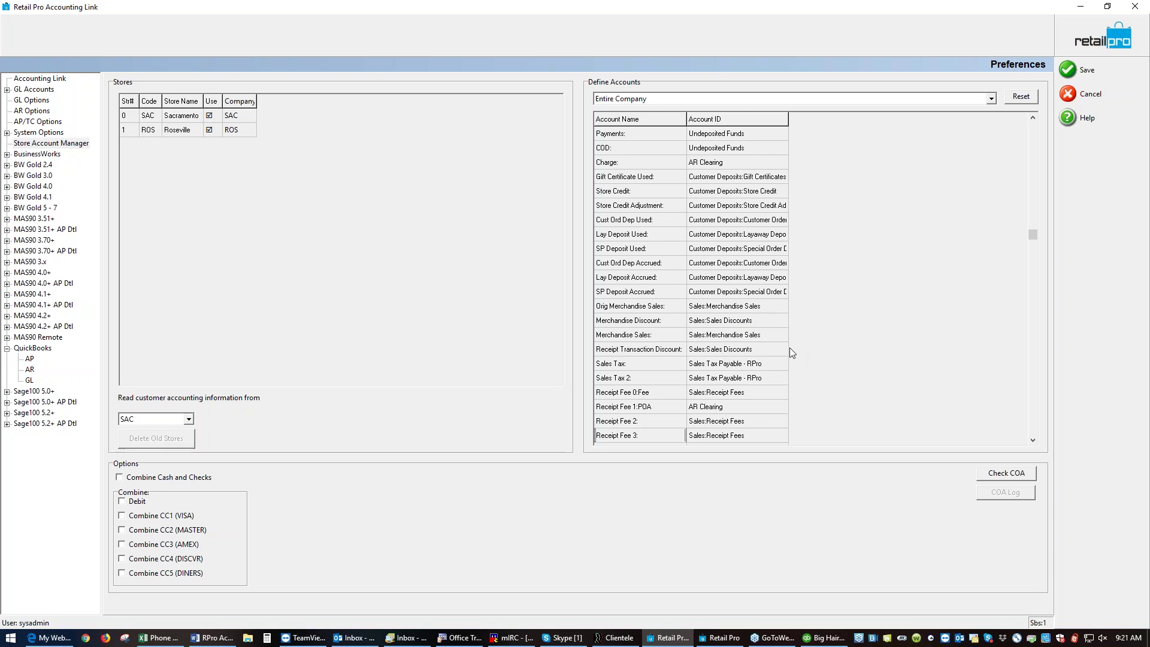
scroll(786, 351, down, 3)
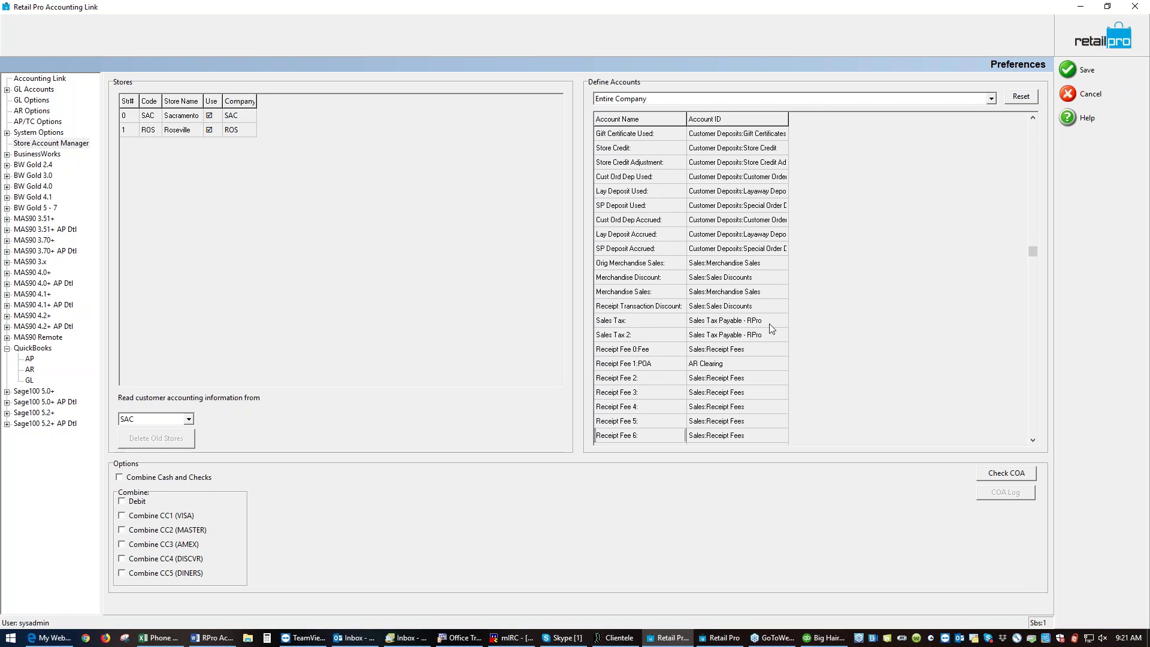
click(1146, 416)
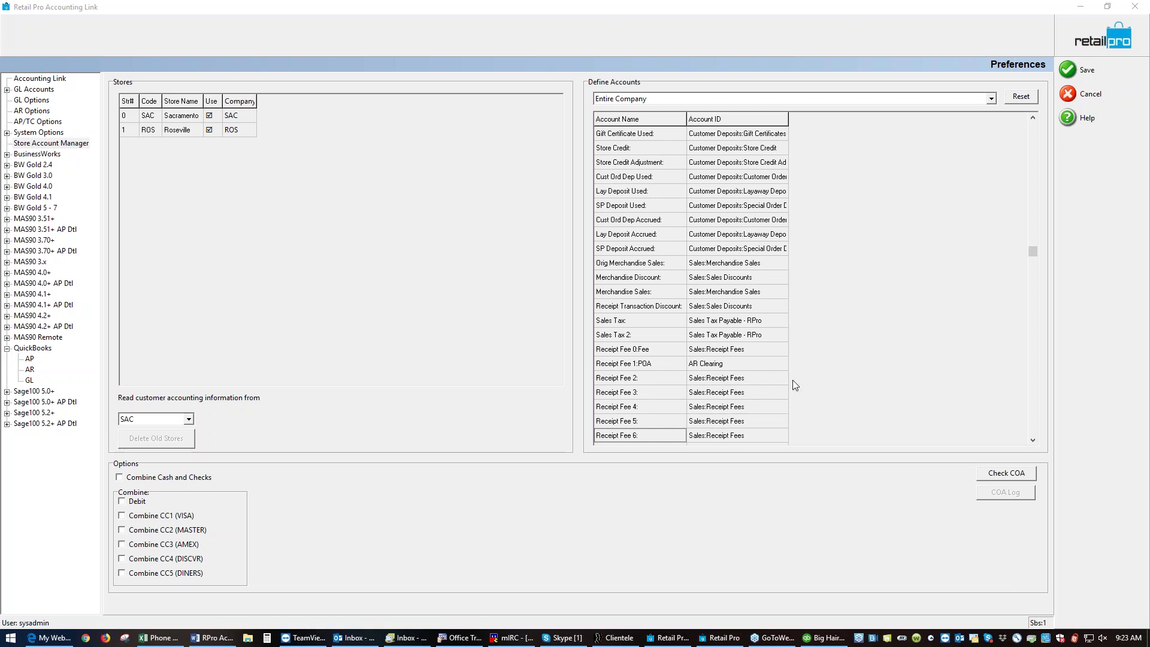
Examine the account mappings for the remaining receipt fees, shipping, receipt inventory, cost of goods sold and adjustments
click(1033, 440)
click(1033, 440)
click(1033, 441)
click(1033, 441)
click(1033, 440)
click(1033, 441)
click(1033, 441)
click(1033, 440)
click(1033, 441)
click(1033, 440)
click(1033, 441)
click(1033, 441)
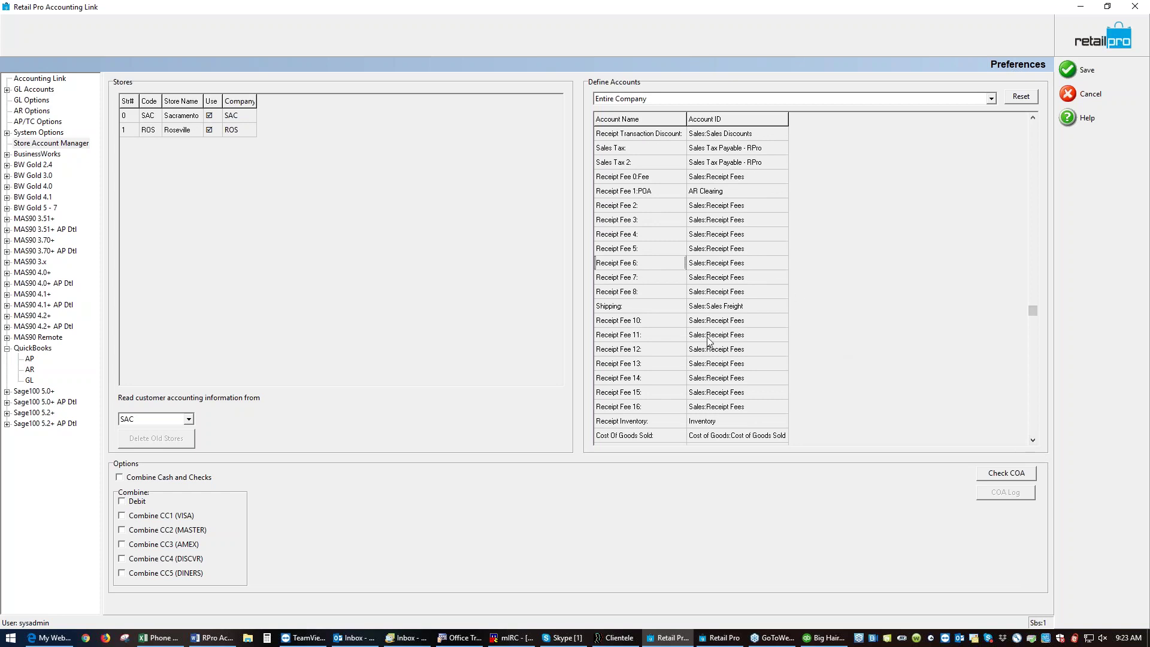
click(1033, 442)
click(1033, 442)
click(1033, 442)
click(1033, 442)
click(1033, 442)
click(1033, 441)
click(1033, 442)
click(1033, 442)
click(1033, 442)
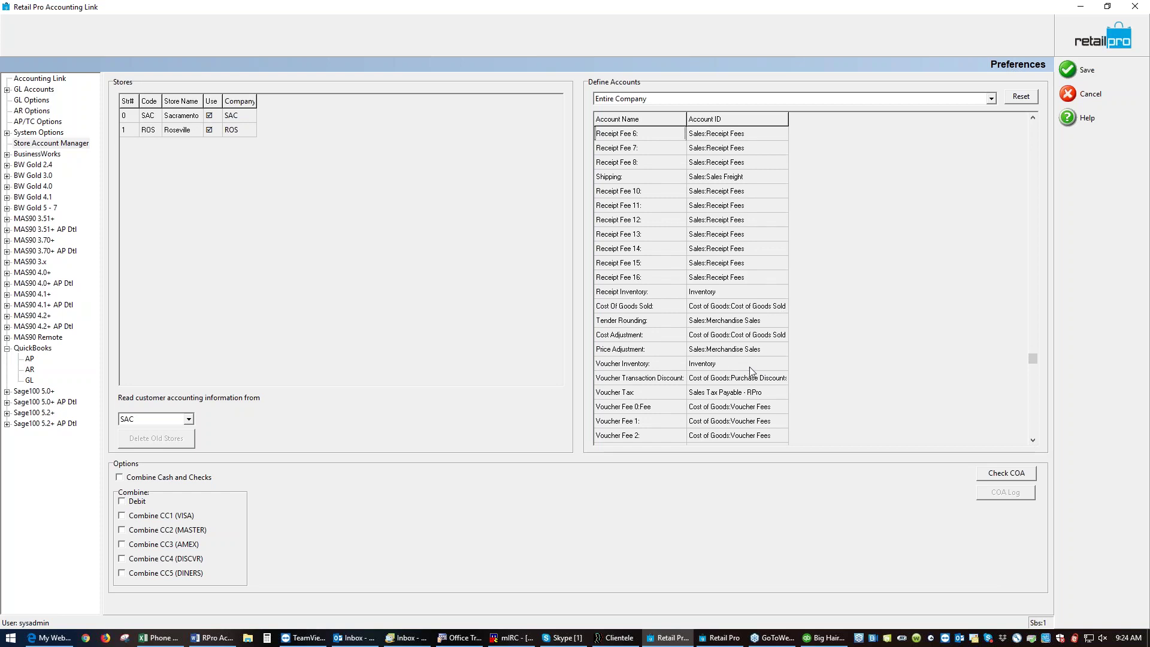
Examine the account mappings for voucher fees, freight, accounts payable, purchase clearing, slips and memos
click(1033, 441)
click(1033, 441)
click(1033, 441)
click(1033, 441)
click(1033, 441)
click(1033, 441)
click(1033, 441)
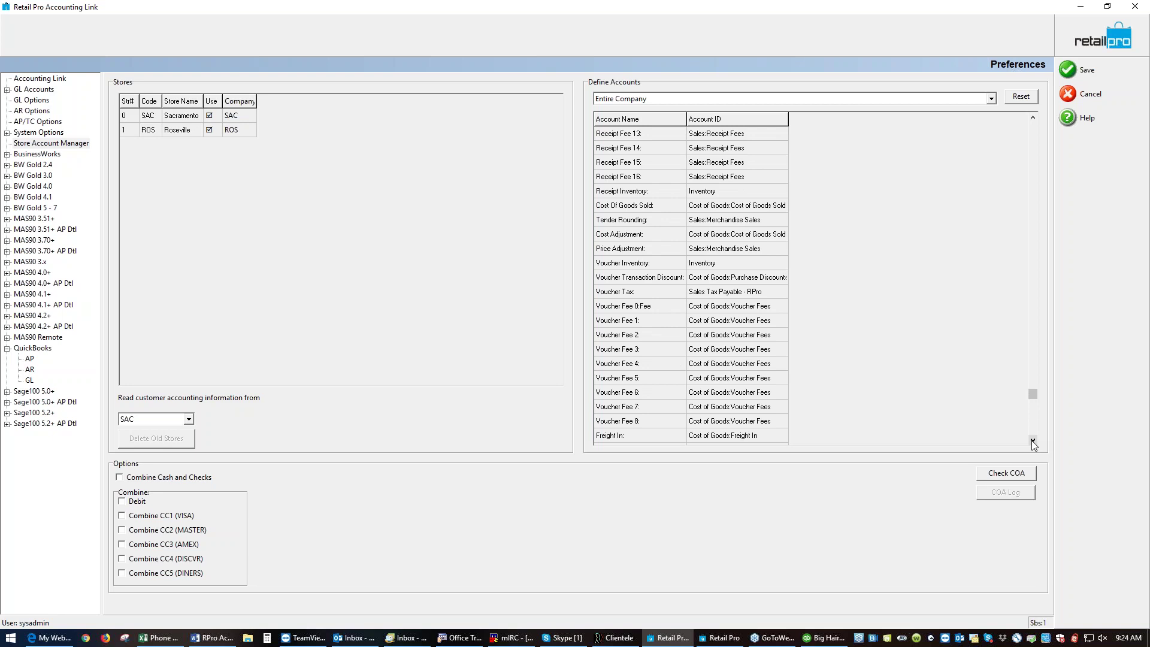
click(1033, 441)
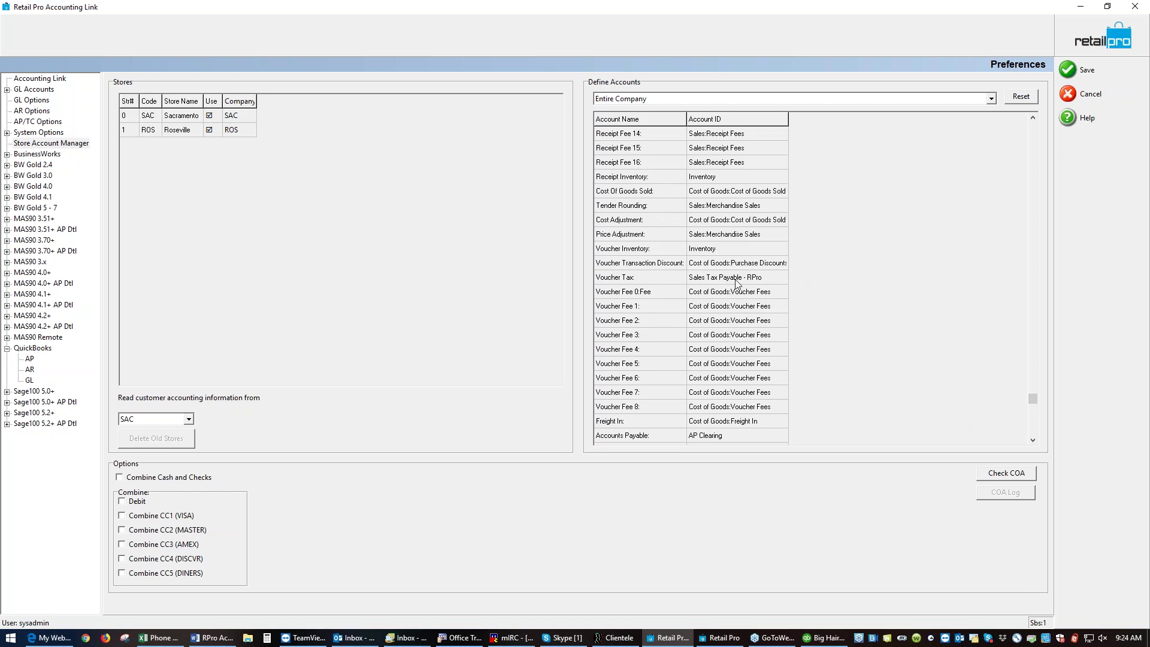
click(1033, 441)
click(1033, 441)
click(1033, 441)
click(1034, 441)
click(1033, 441)
click(1033, 441)
click(1033, 441)
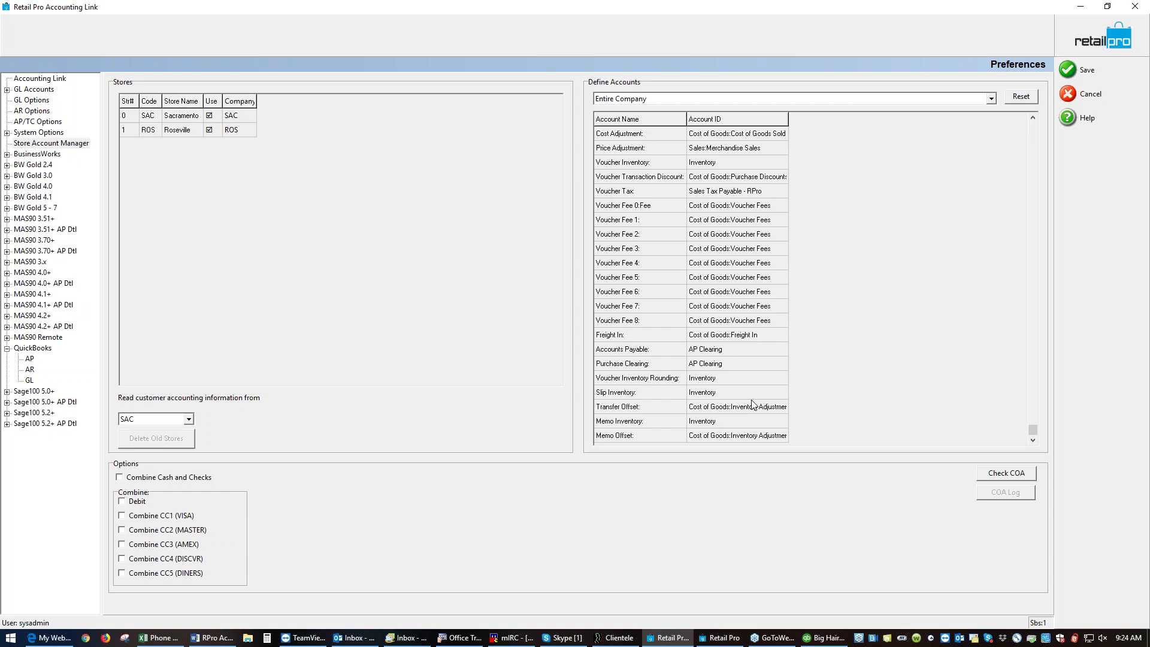
Recheck the Charge tender's account mapping and save the Accounting Link preferences
scroll(1038, 137, up, 10)
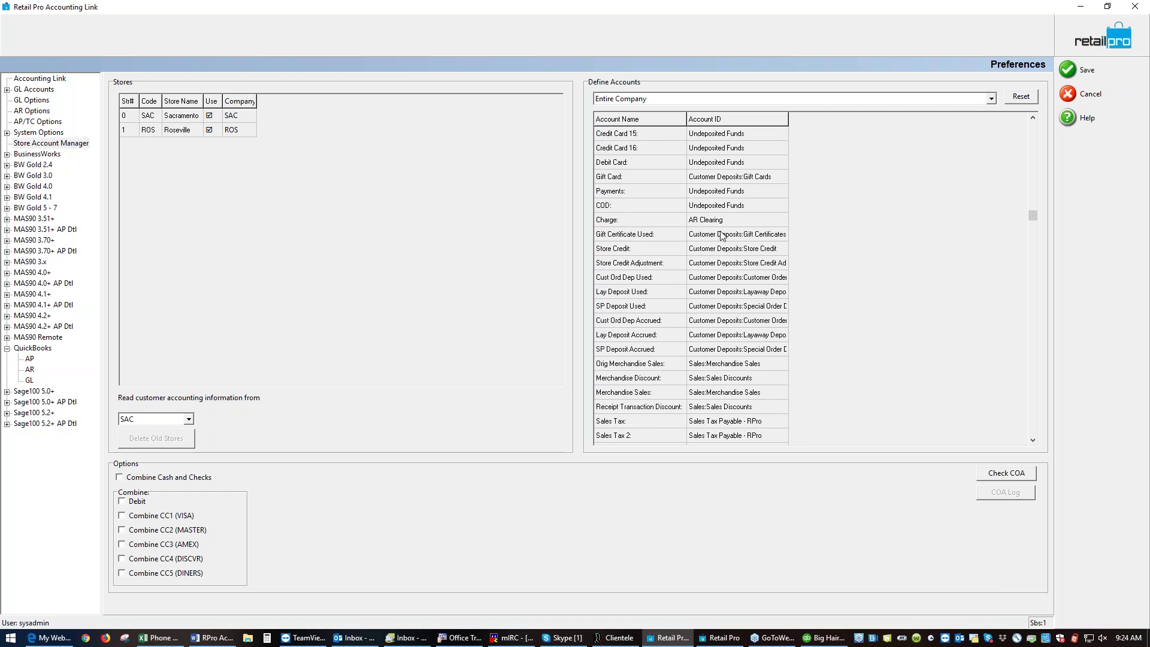
click(1077, 77)
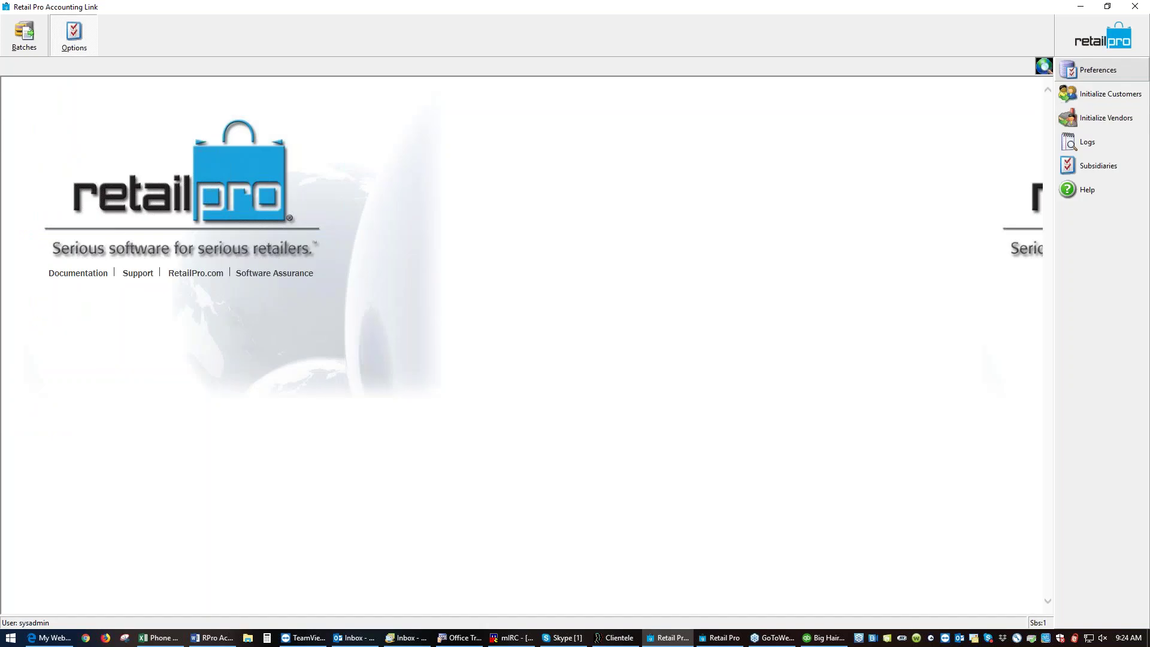
Reopen the Store Account Manager preferences and check which stores accounts can be defined for, keeping Entire Company selected
click(1080, 71)
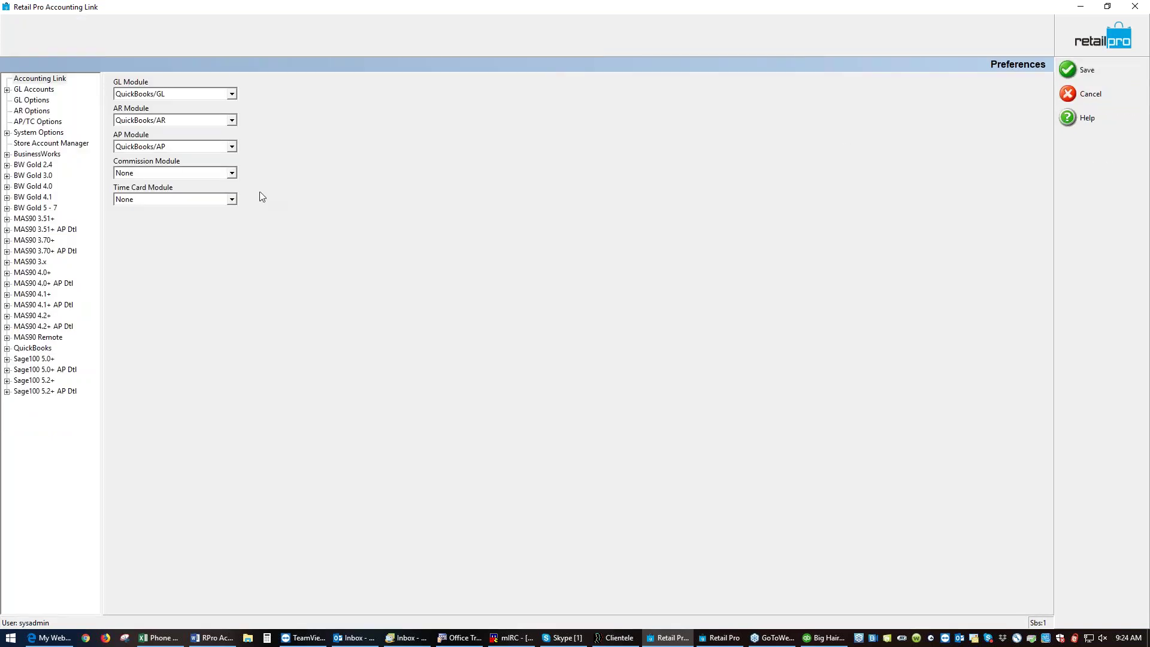
click(52, 143)
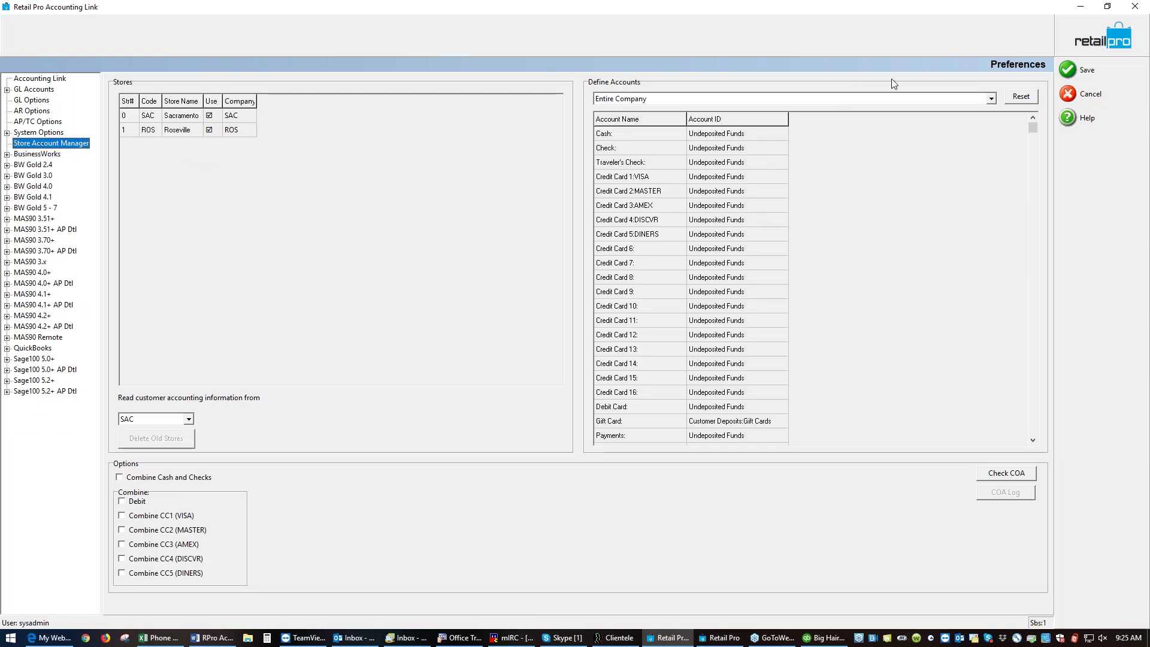
click(991, 99)
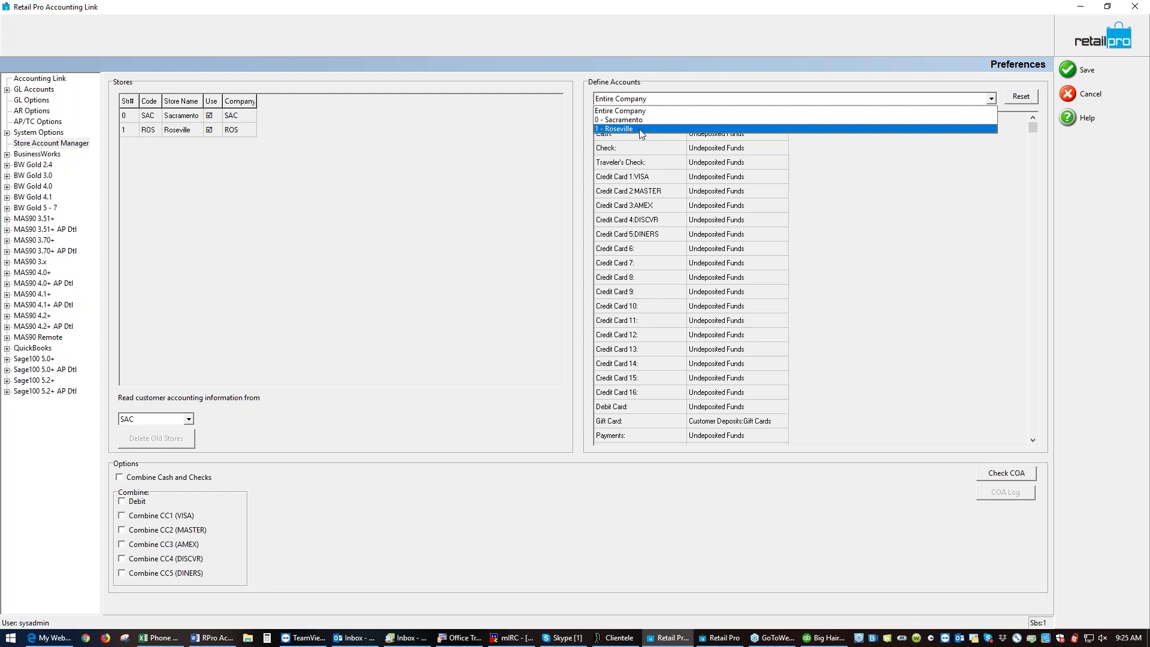
click(983, 258)
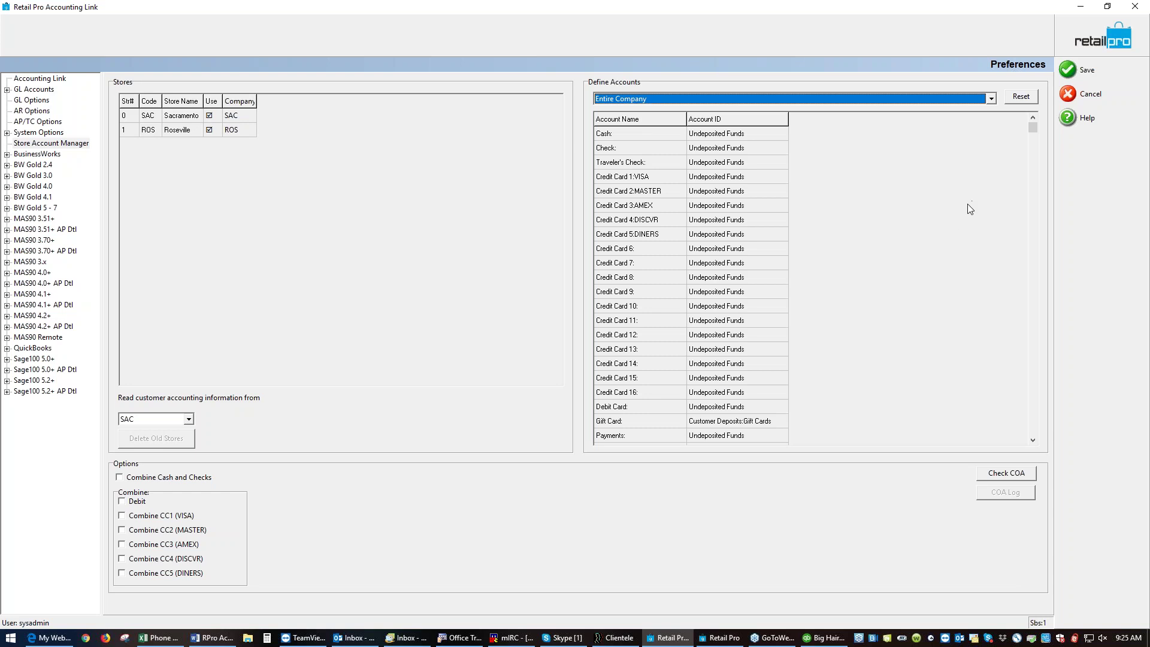
Save the Store Account Manager preferences and open the receipt batches
click(1071, 71)
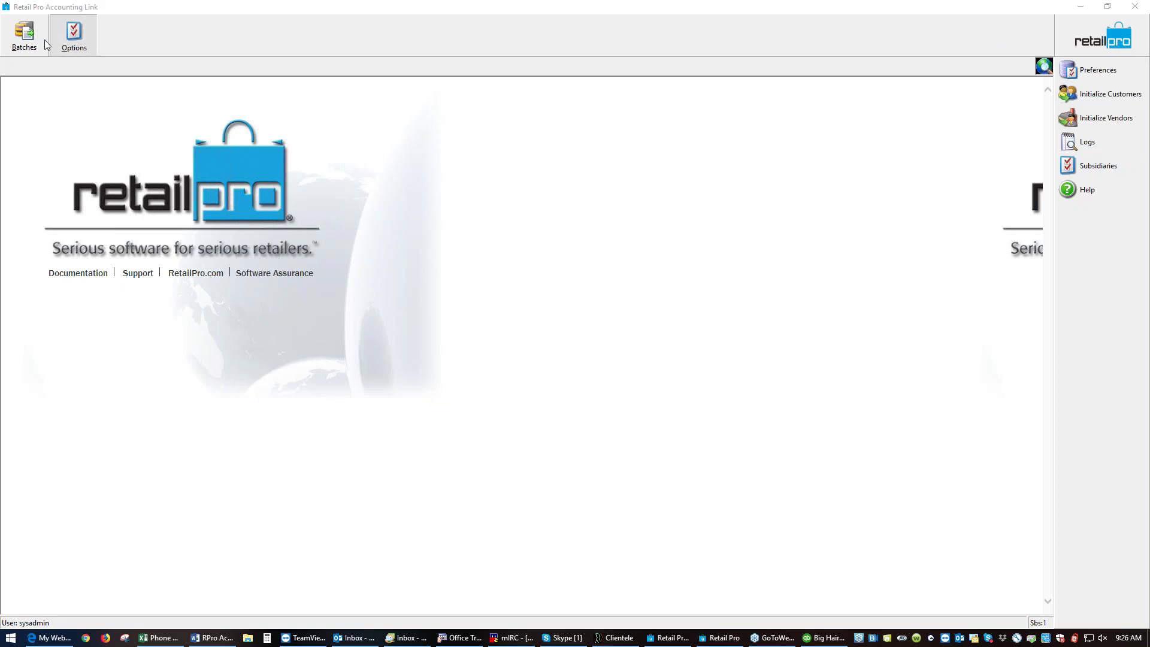
click(25, 35)
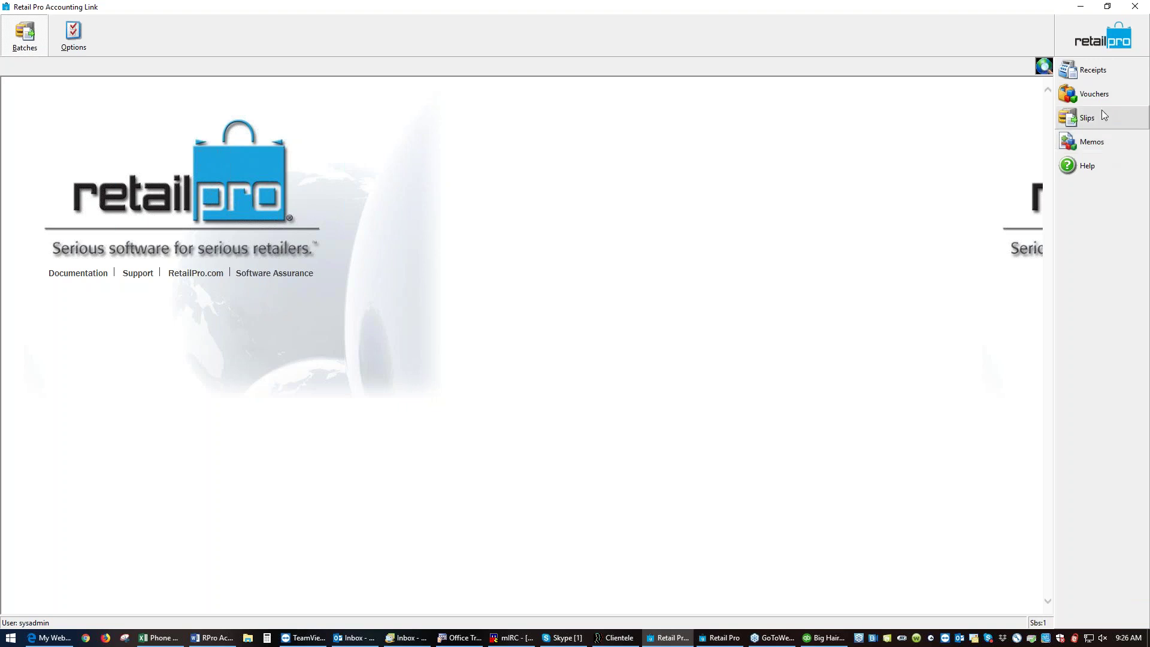
click(1094, 70)
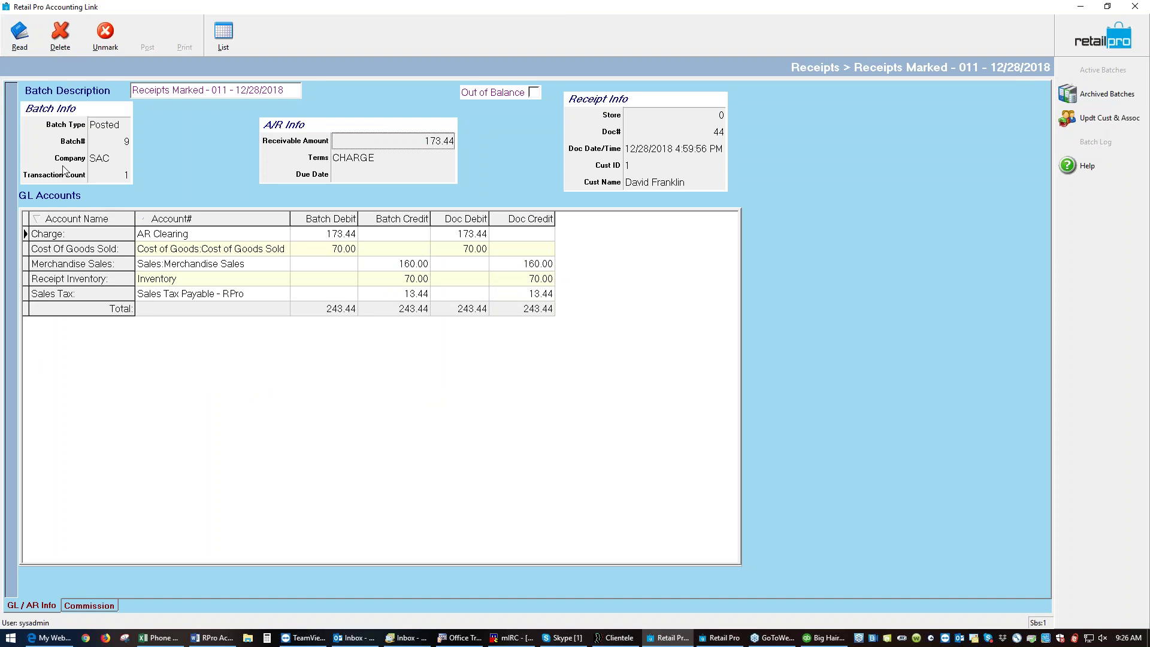
Read the receipts as a Marked batch with a January 10 start date and a 1/10/2019 end date, keeping a single batch for each store
click(31, 43)
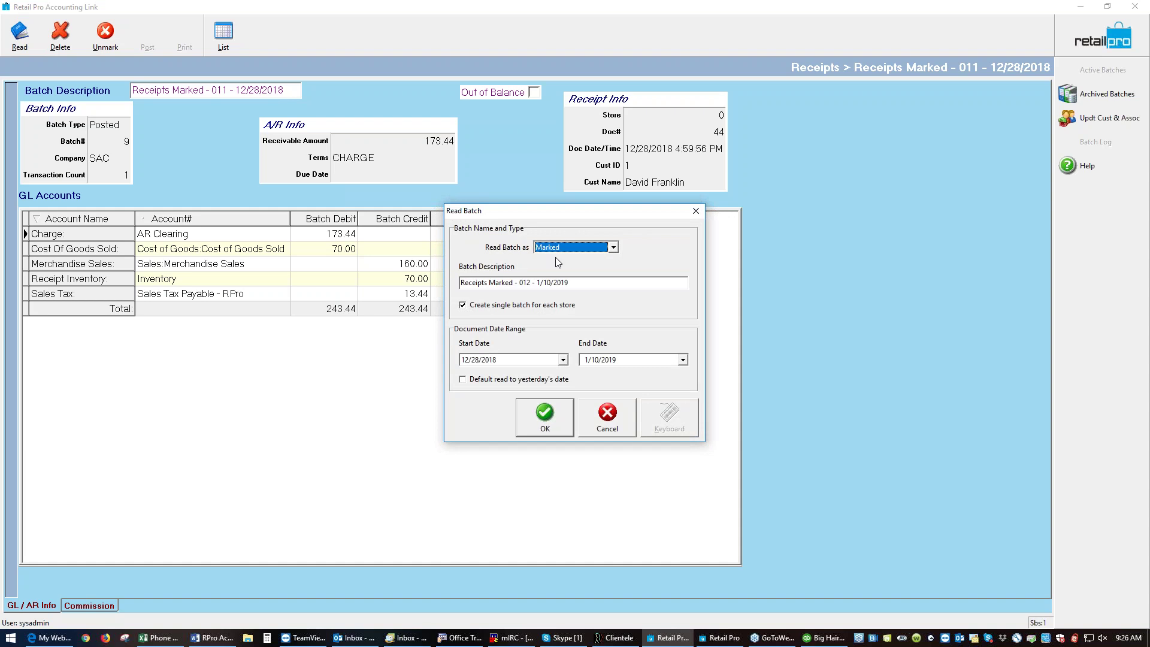
click(615, 247)
click(616, 248)
click(471, 365)
text(1/)
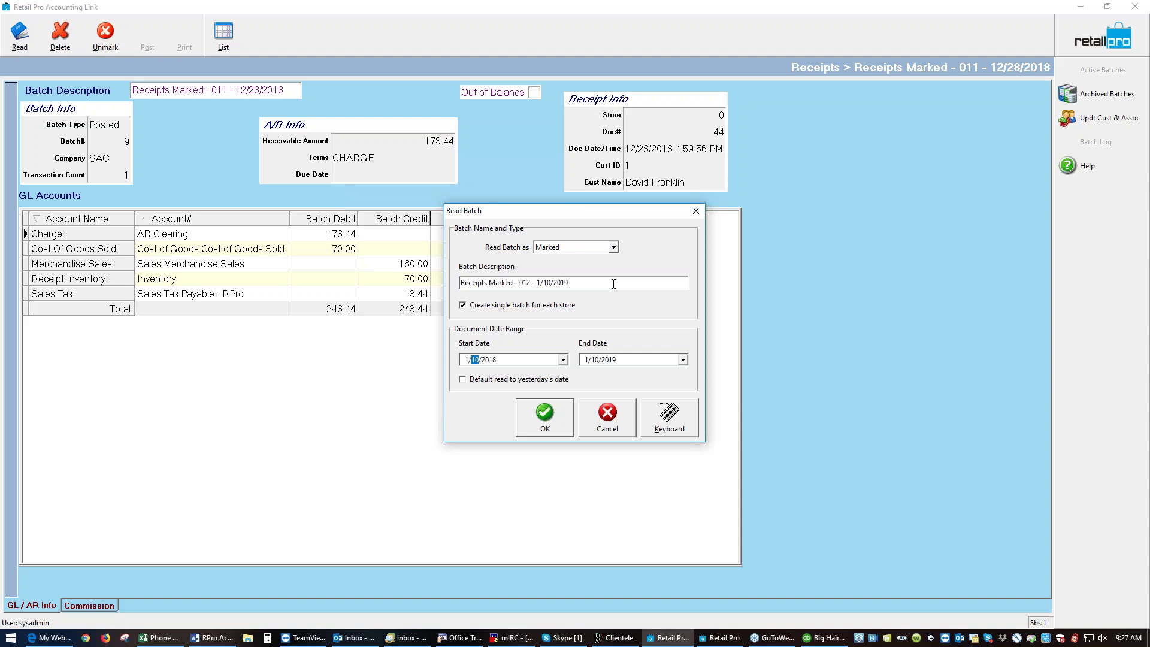
key(Right)
click(546, 419)
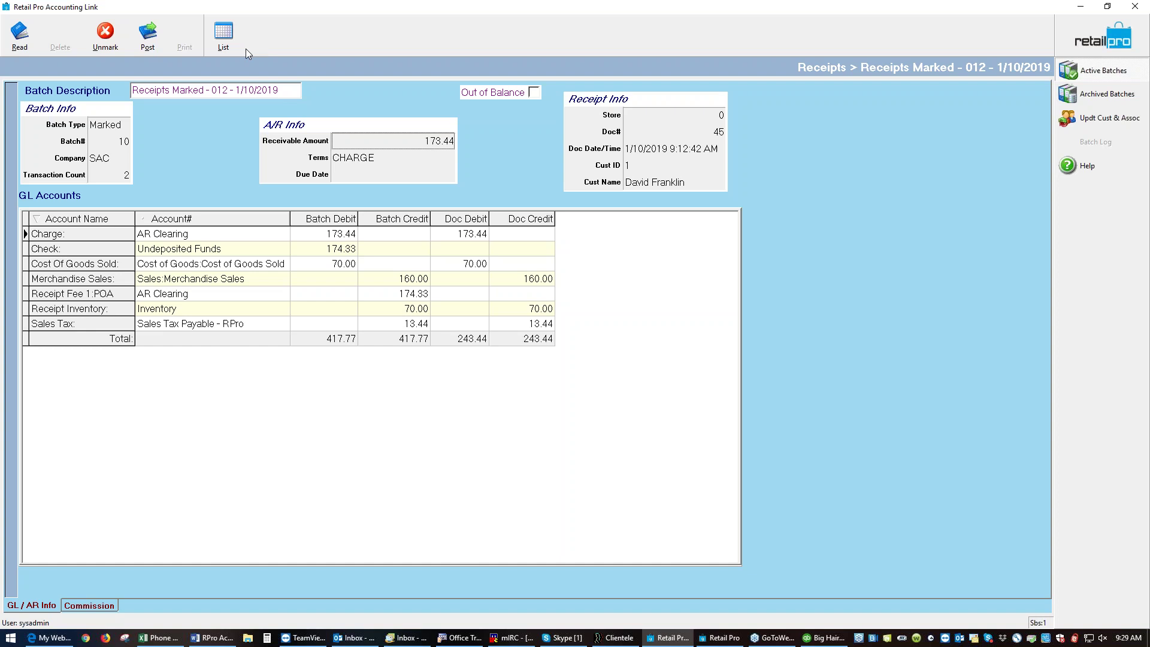
Check the batch's receivables by customer, and post the batch dated 1/10/2019 with G/L accounts consolidated by store
click(222, 32)
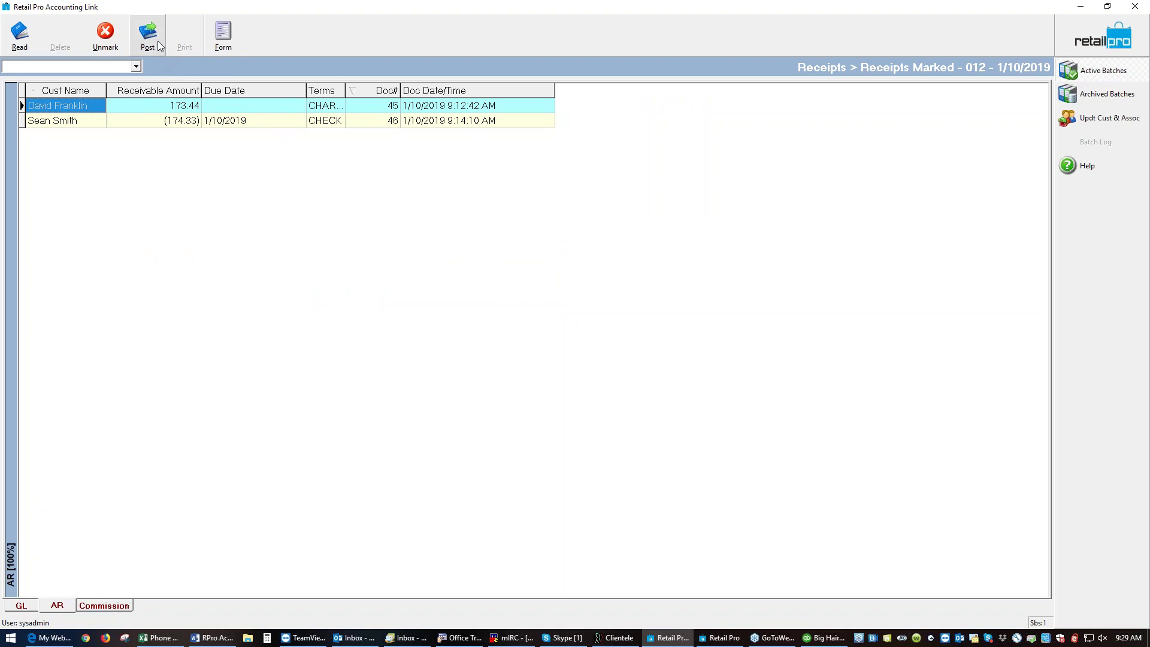
click(231, 39)
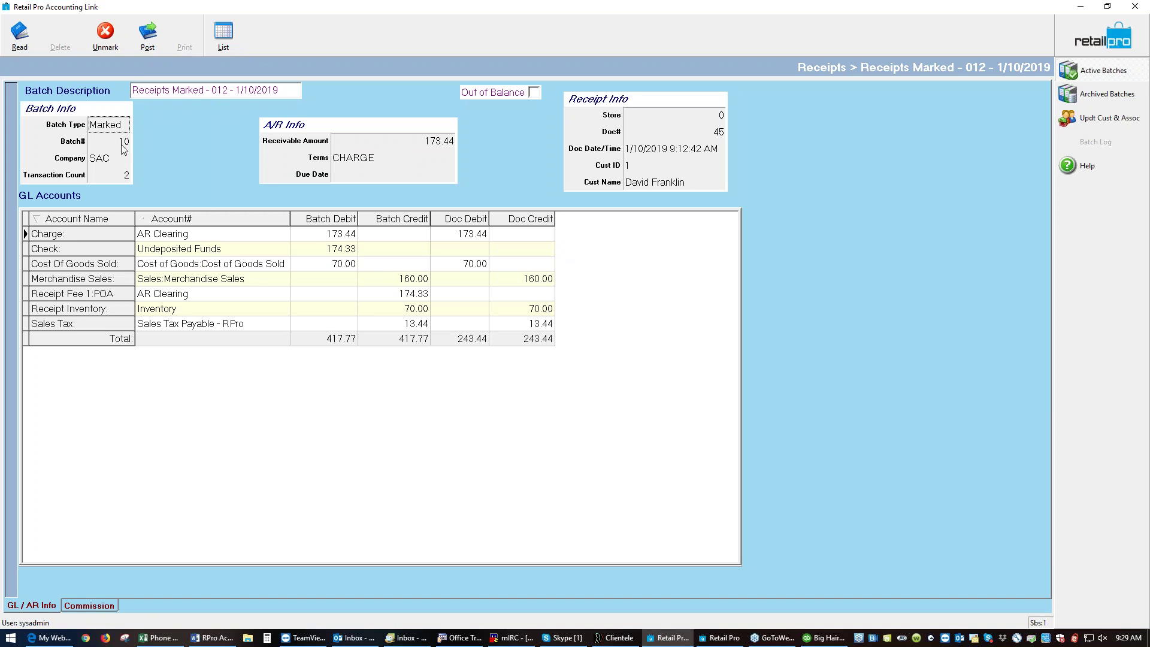
click(148, 37)
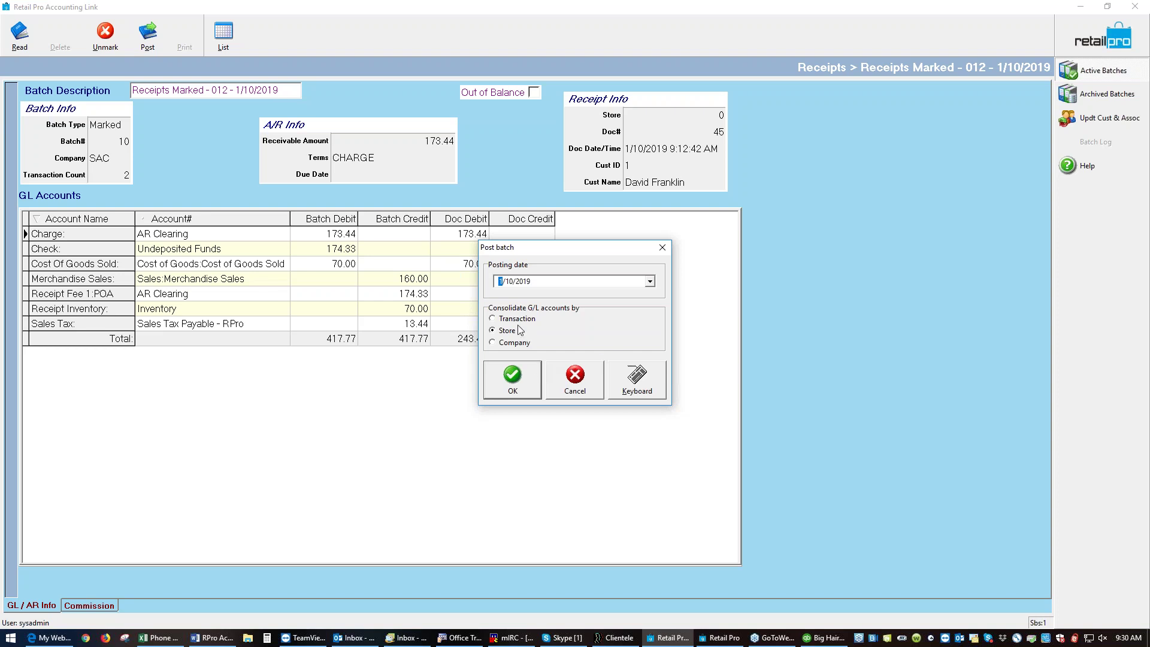
click(521, 382)
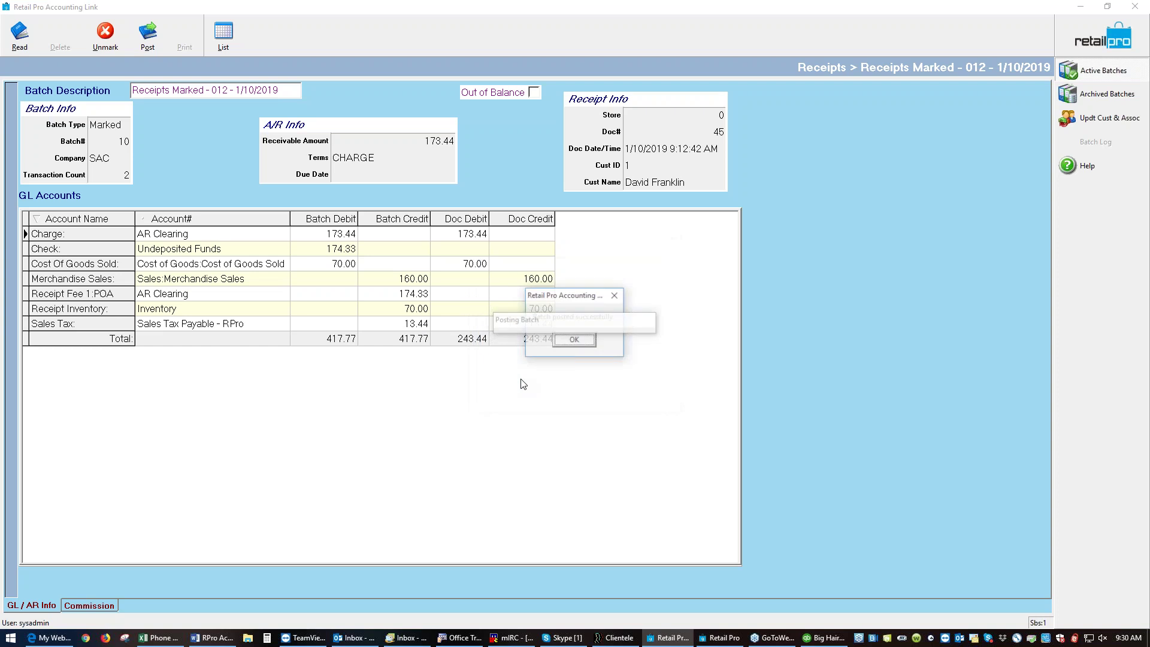
click(587, 342)
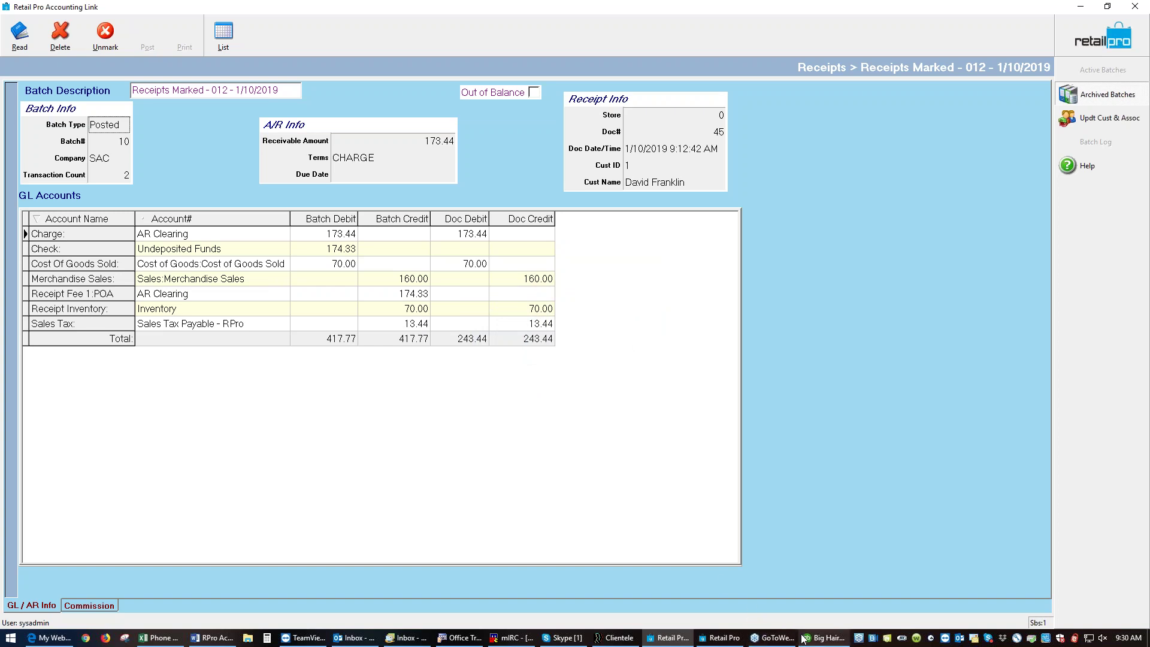
Switch to QuickBooks, start an IIF import and move the Receipts Marked 010 and 011 files into the Imported Batches folder
click(824, 638)
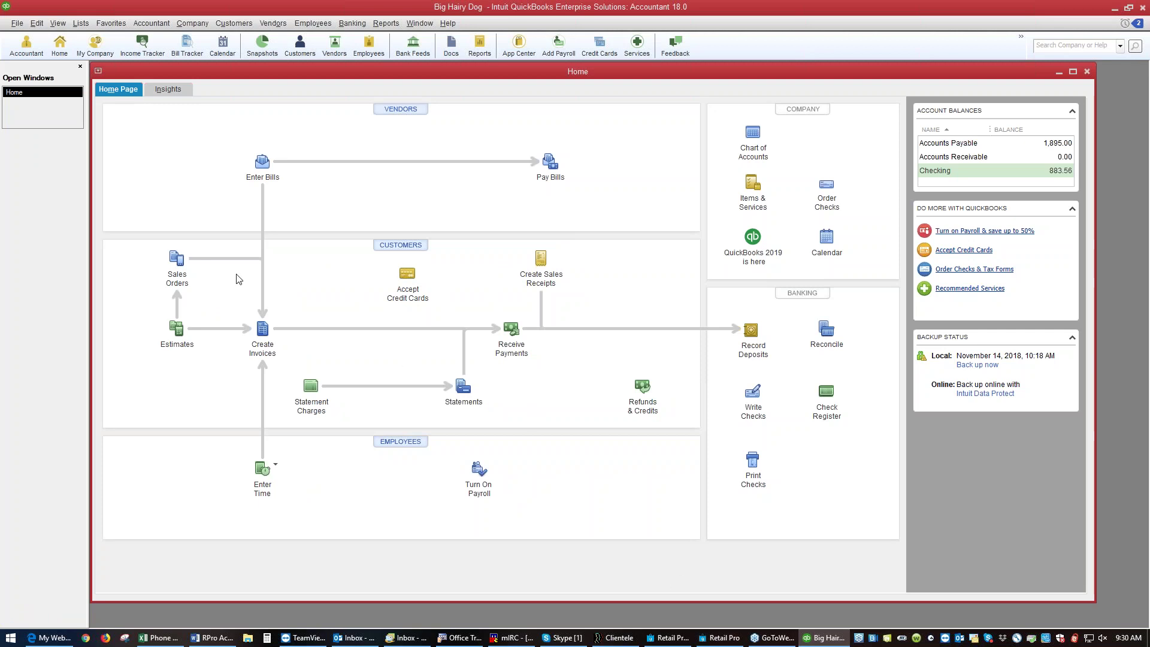
click(18, 24)
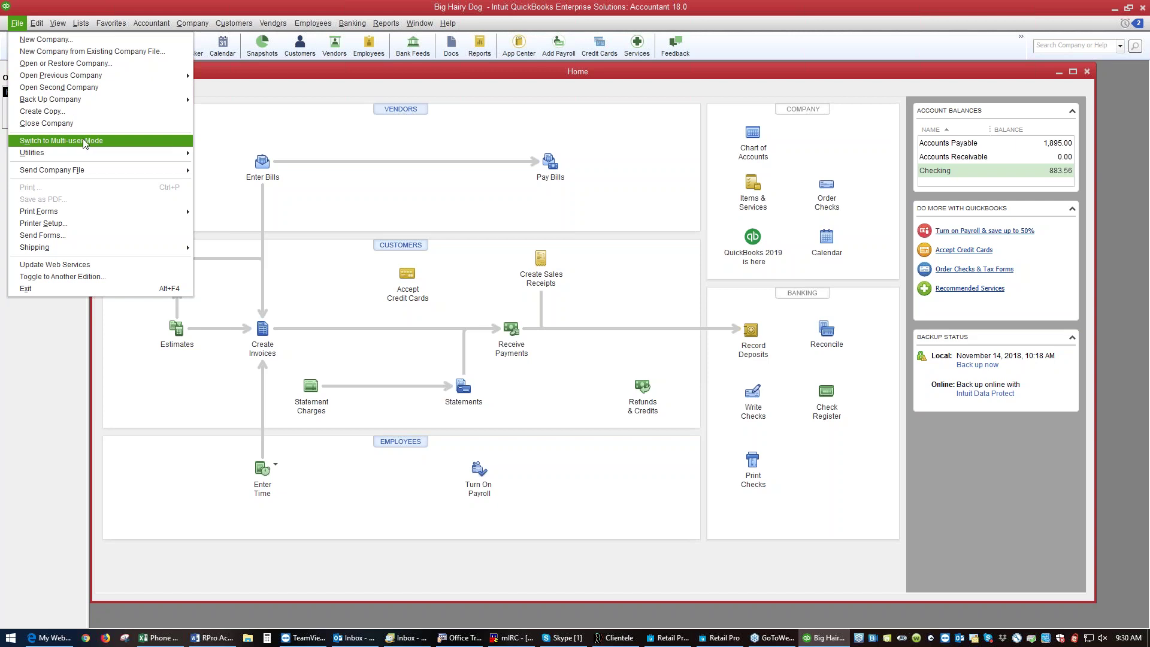
mouse_move(48, 157)
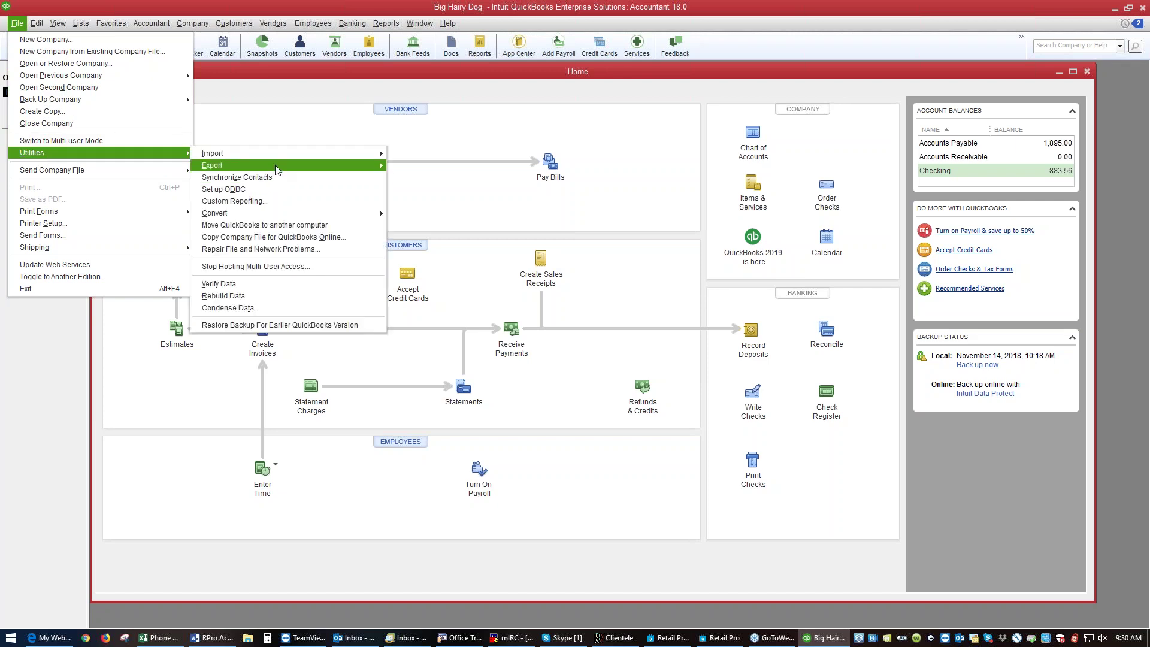
mouse_move(288, 156)
click(395, 166)
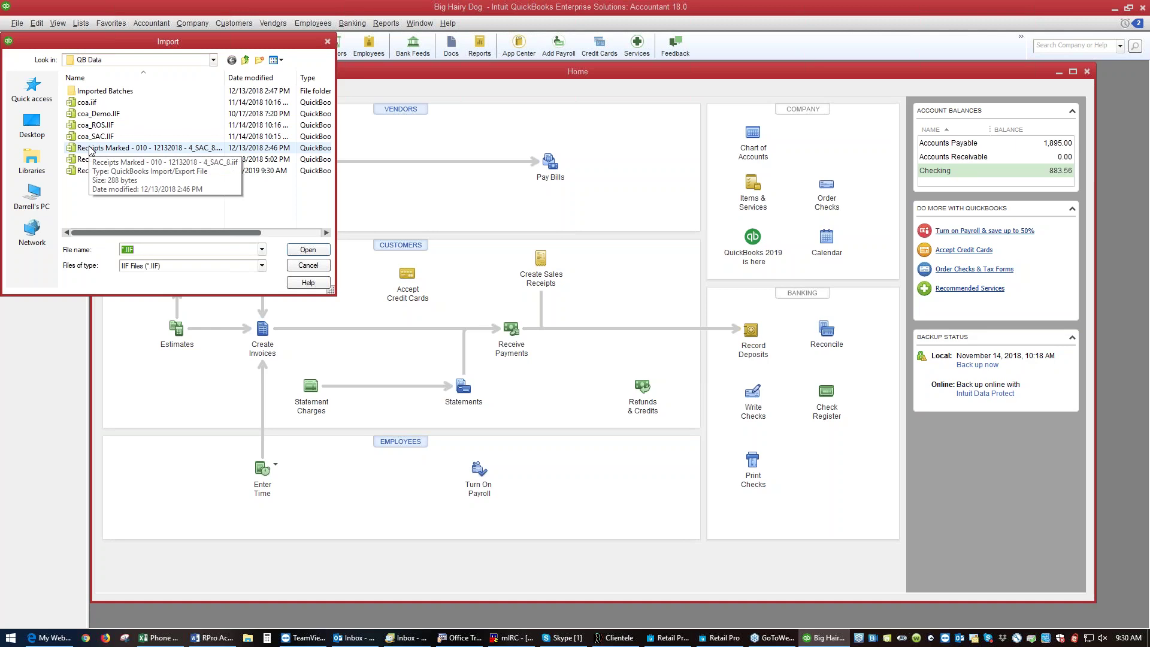
drag(91, 151, 94, 94)
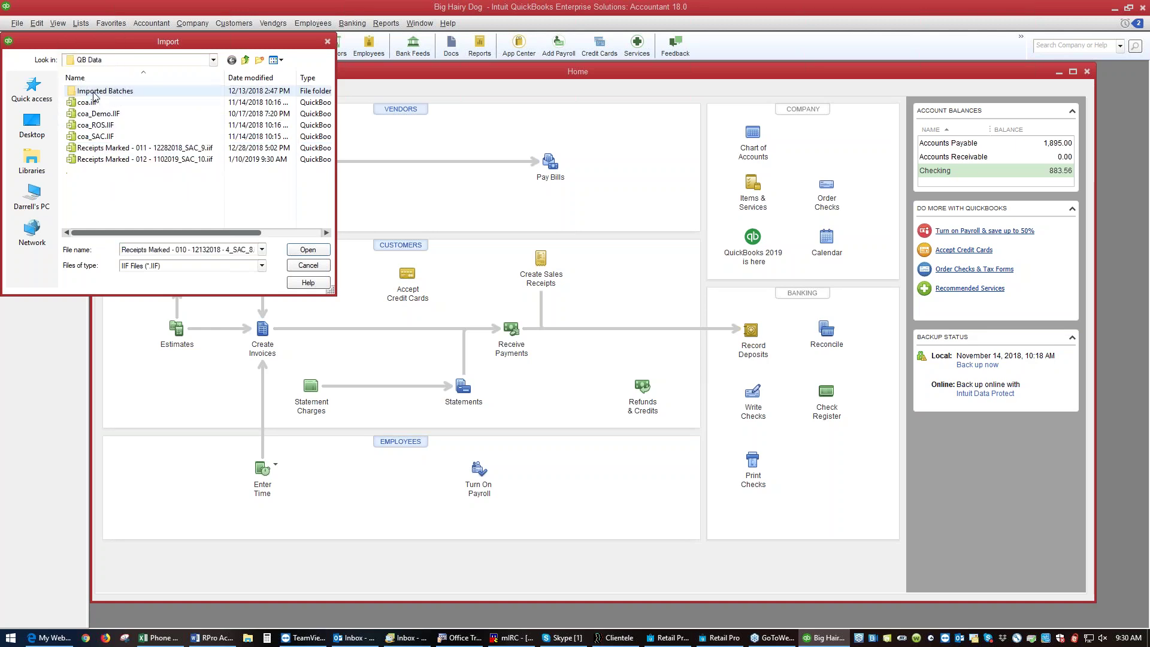
drag(108, 151, 95, 92)
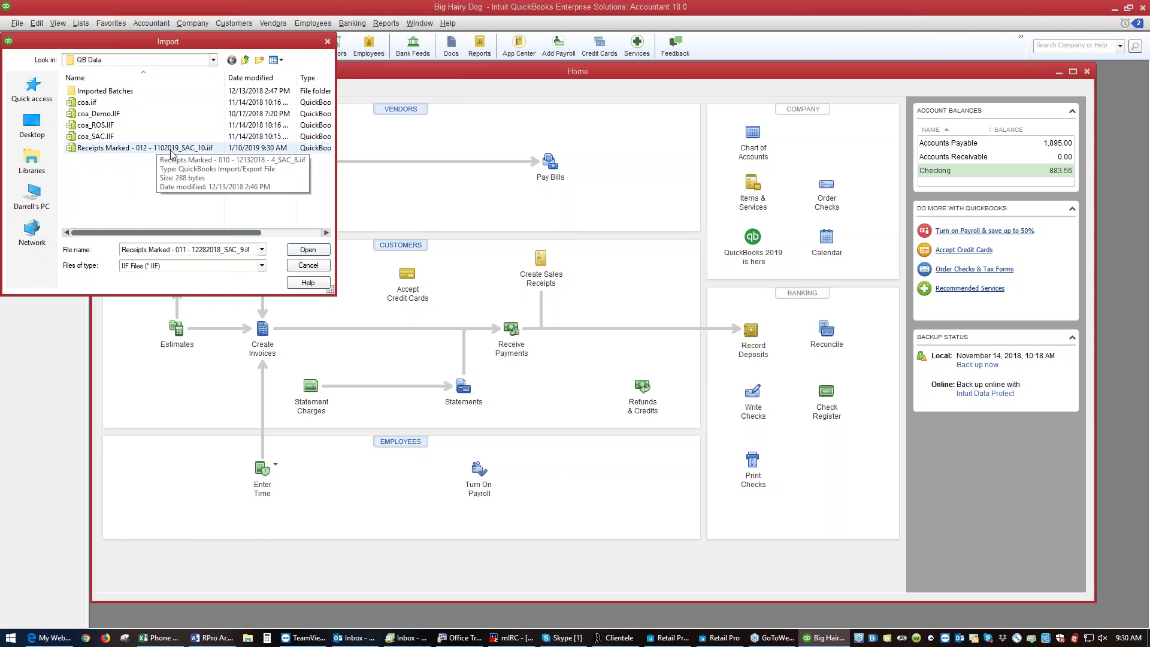
Import Receipts Marked - 012 - 1102019_SAC_10.iif, accepting the customer's credit limit overrun
click(172, 153)
click(307, 249)
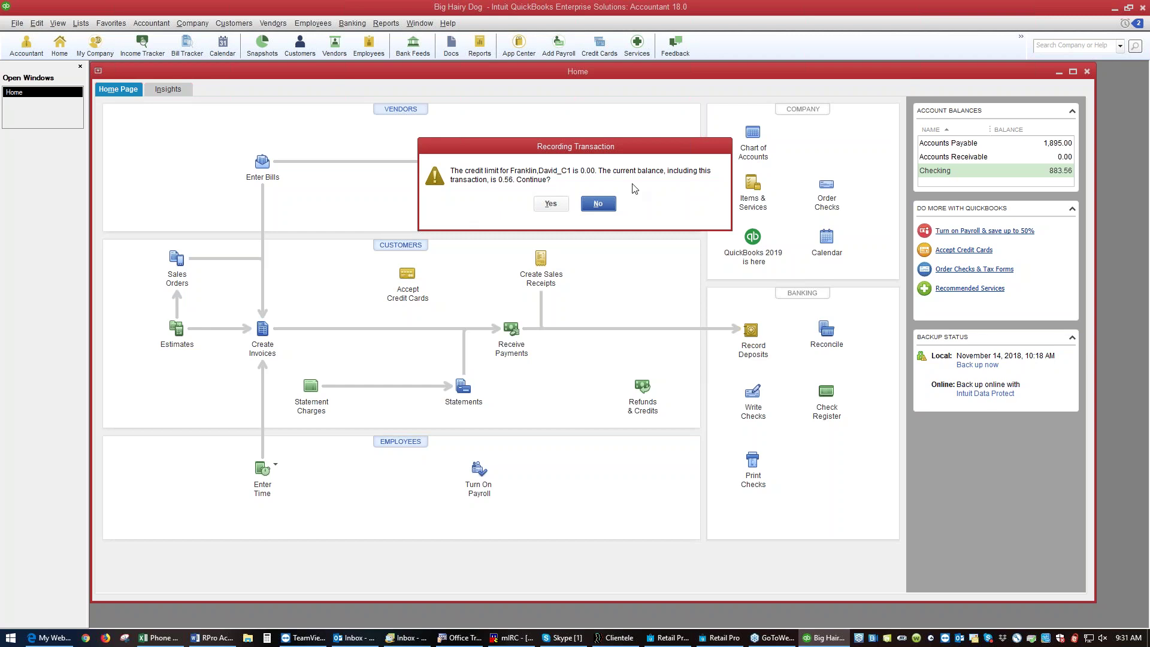
click(540, 210)
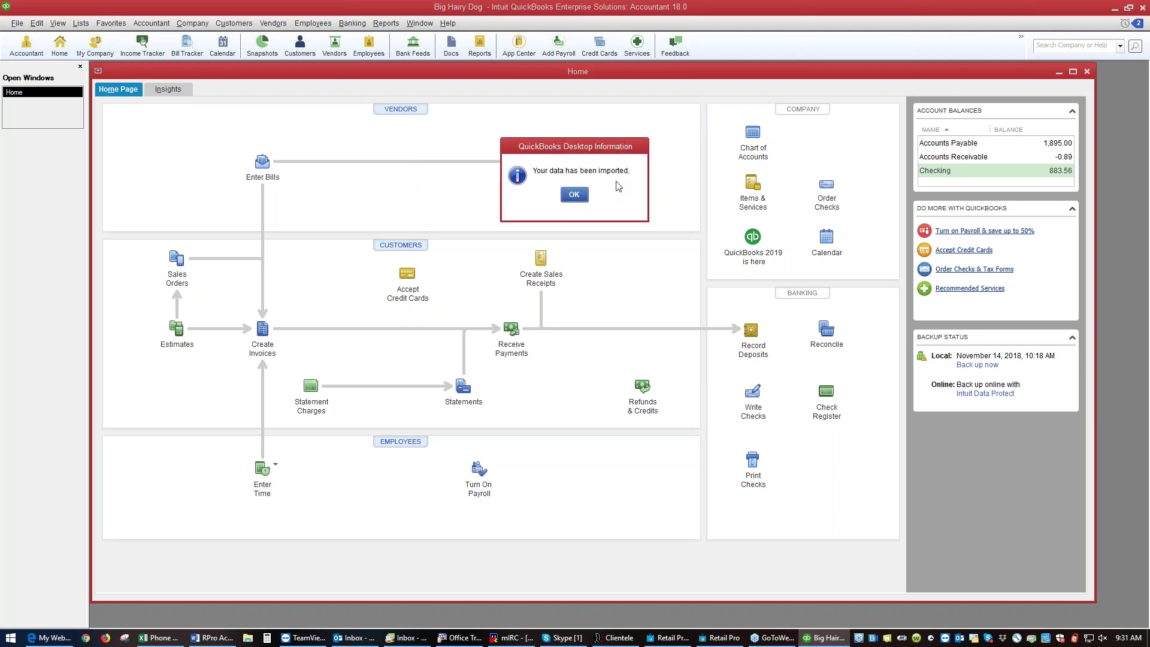
click(580, 198)
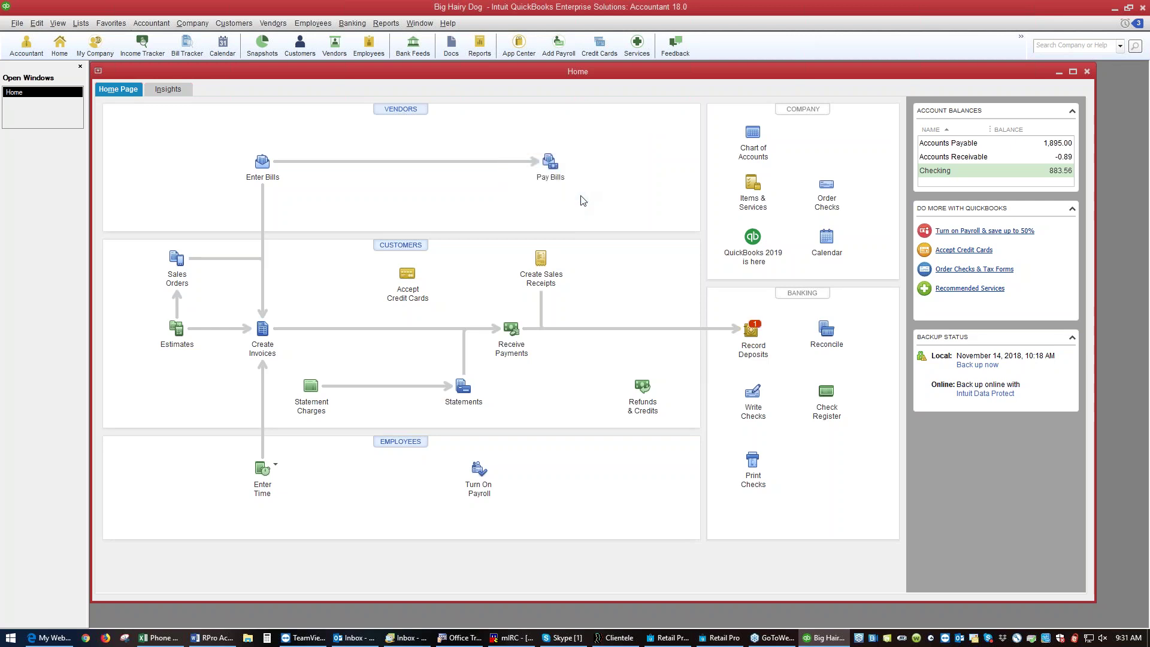
Open the AR Clearing register from the chart of accounts and enlarge it to show more transactions
click(757, 136)
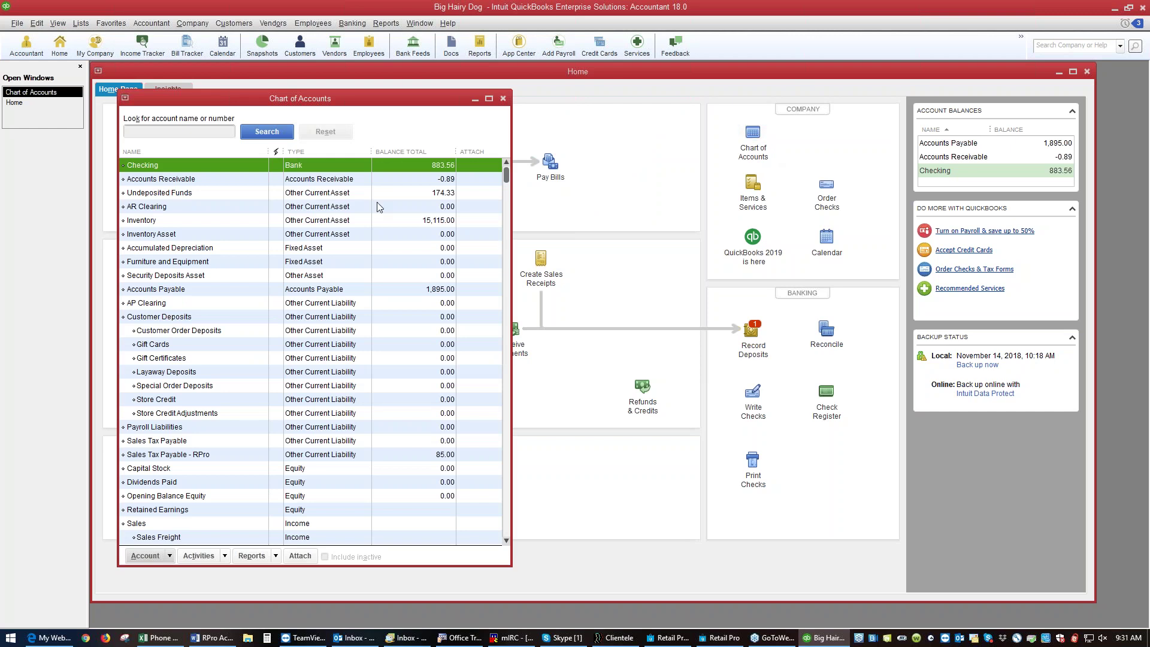
click(321, 207)
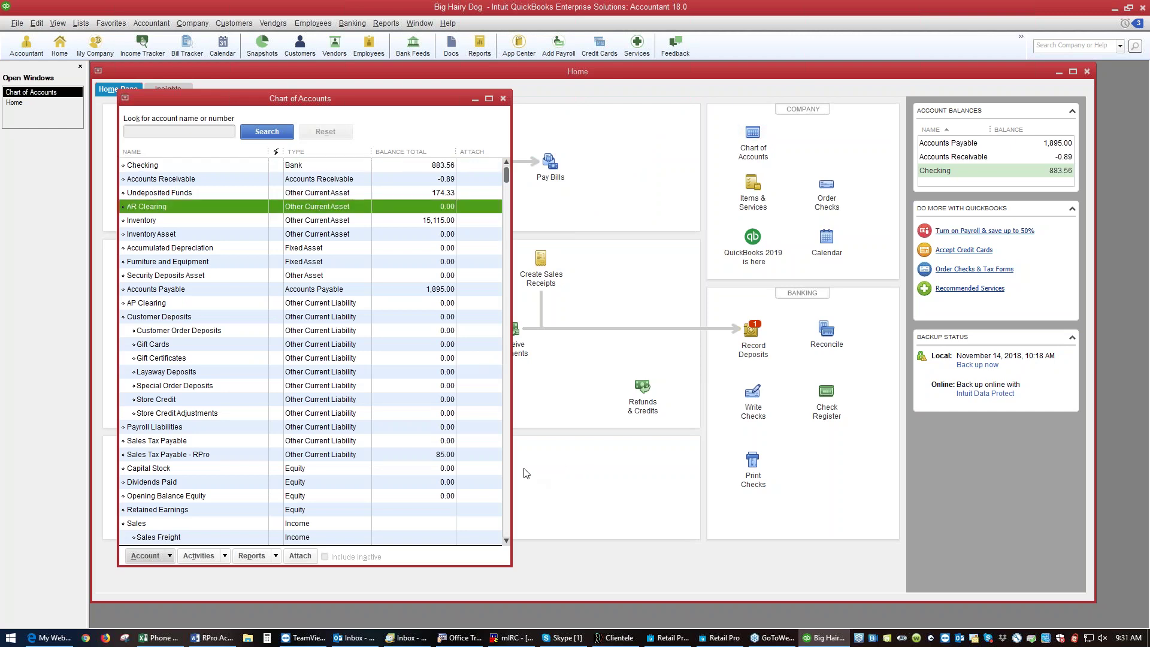
double_click(429, 213)
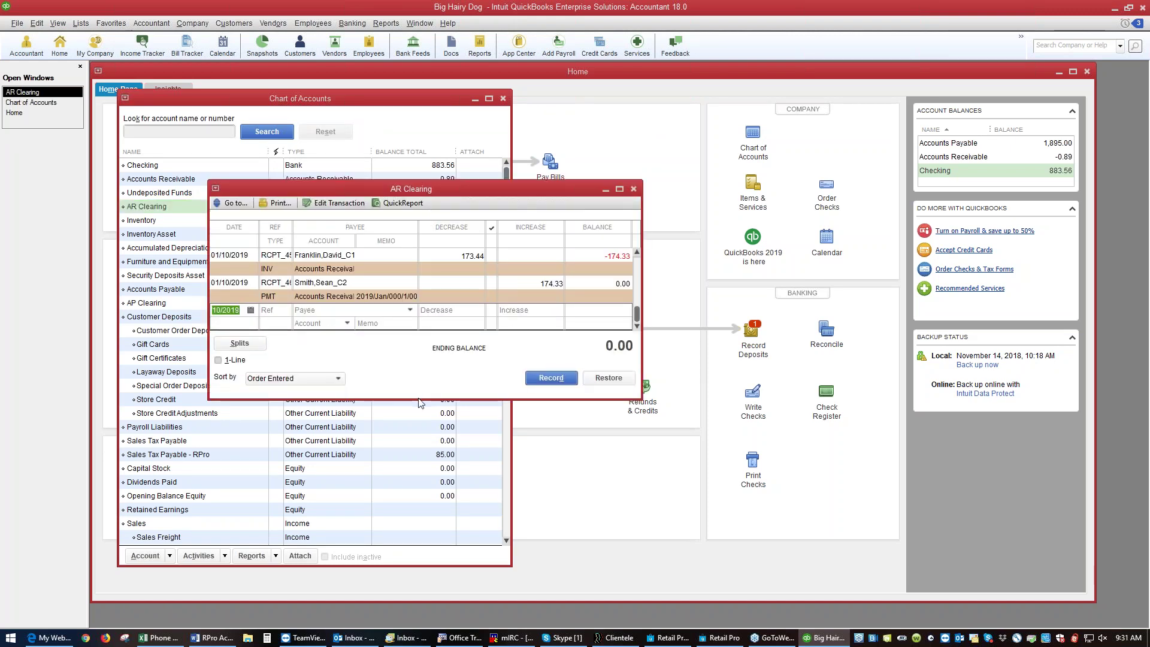
drag(420, 399, 413, 479)
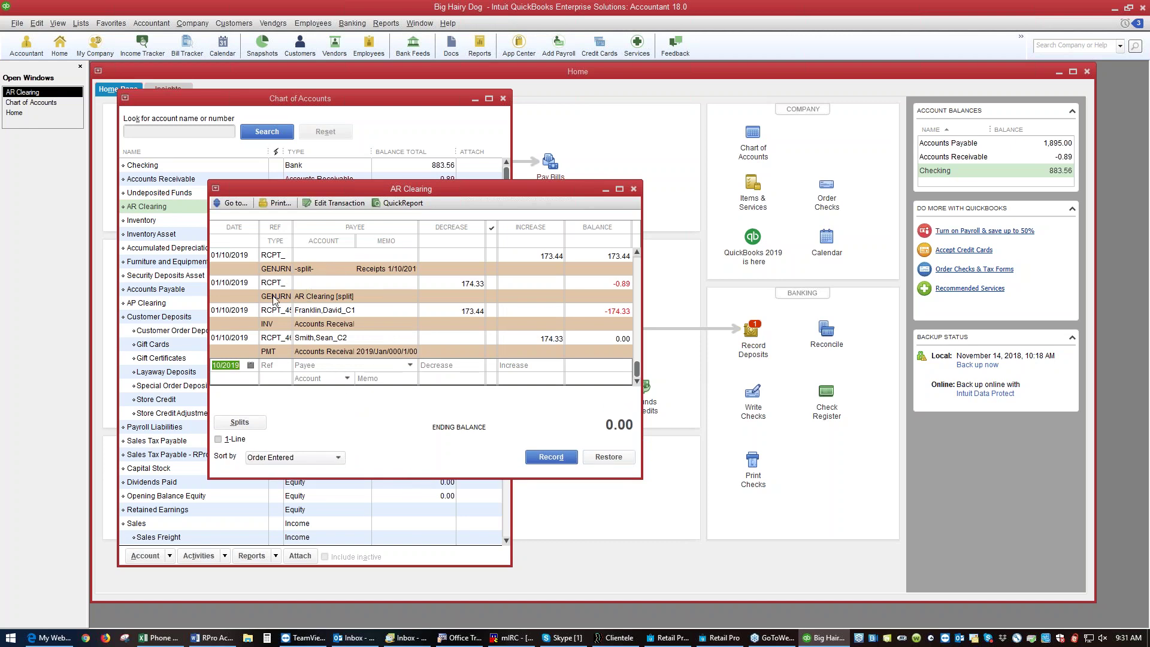
Examine the invoice and payment entries in the AR Clearing register, and close the register and chart of accounts
click(472, 315)
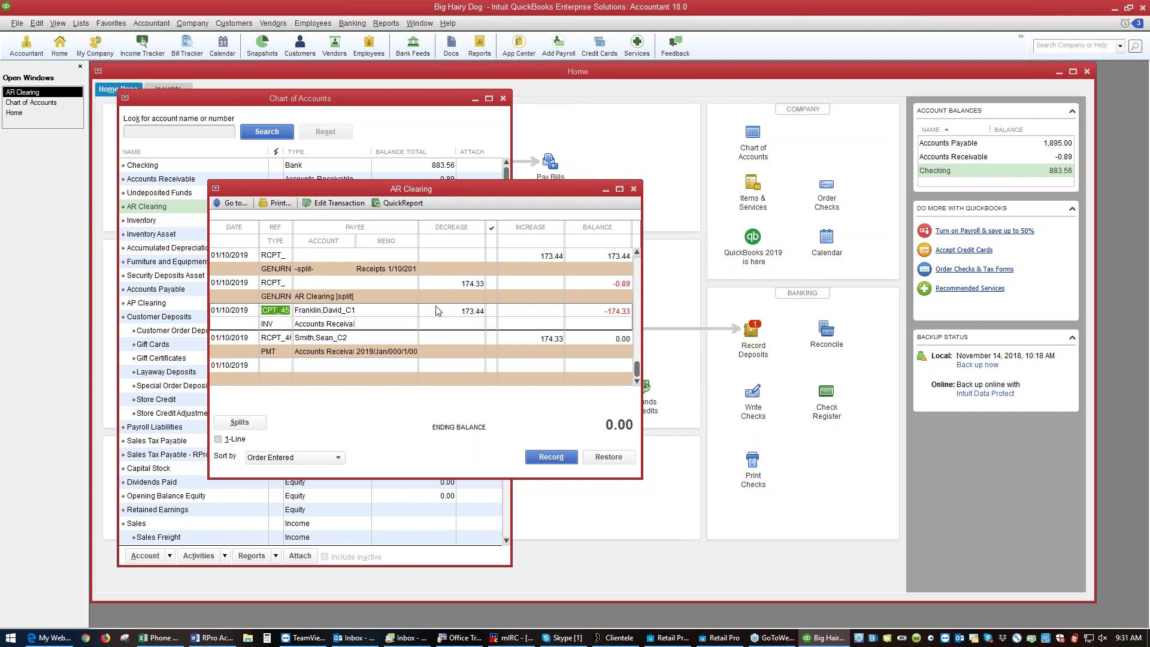
click(486, 336)
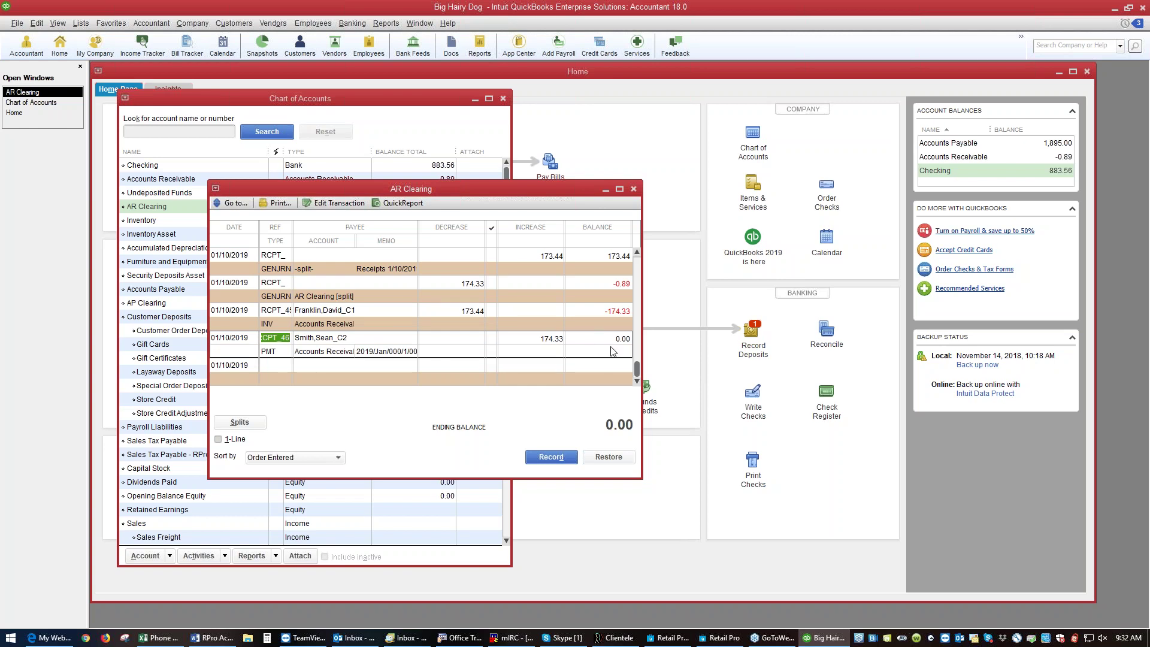
click(636, 252)
click(616, 255)
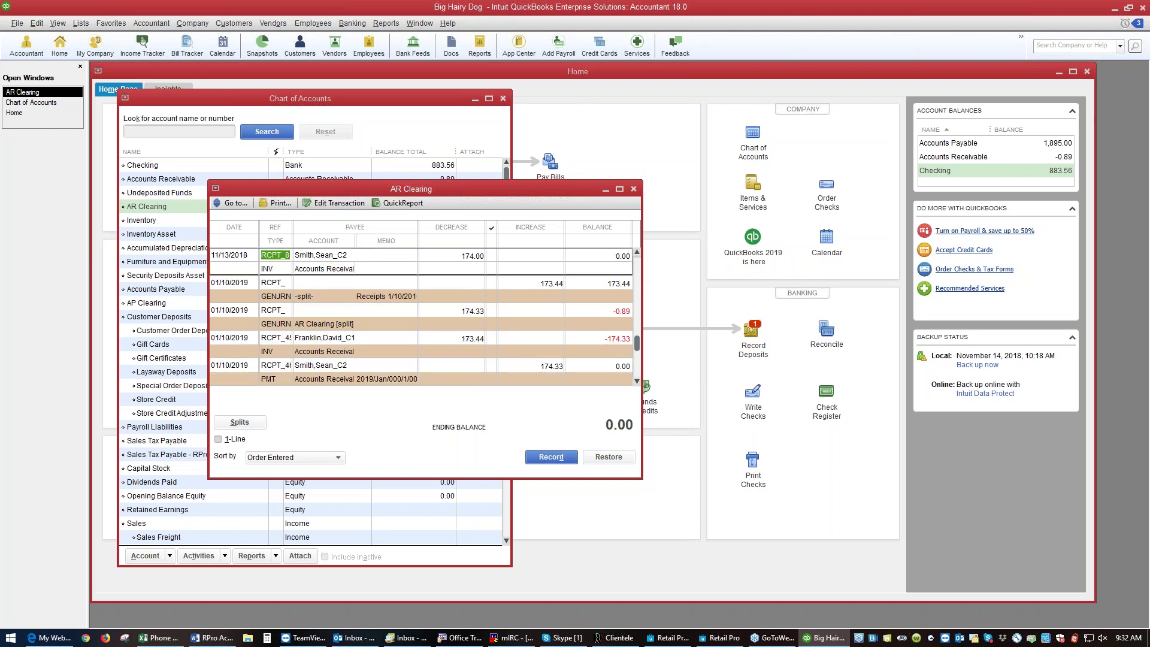
click(616, 368)
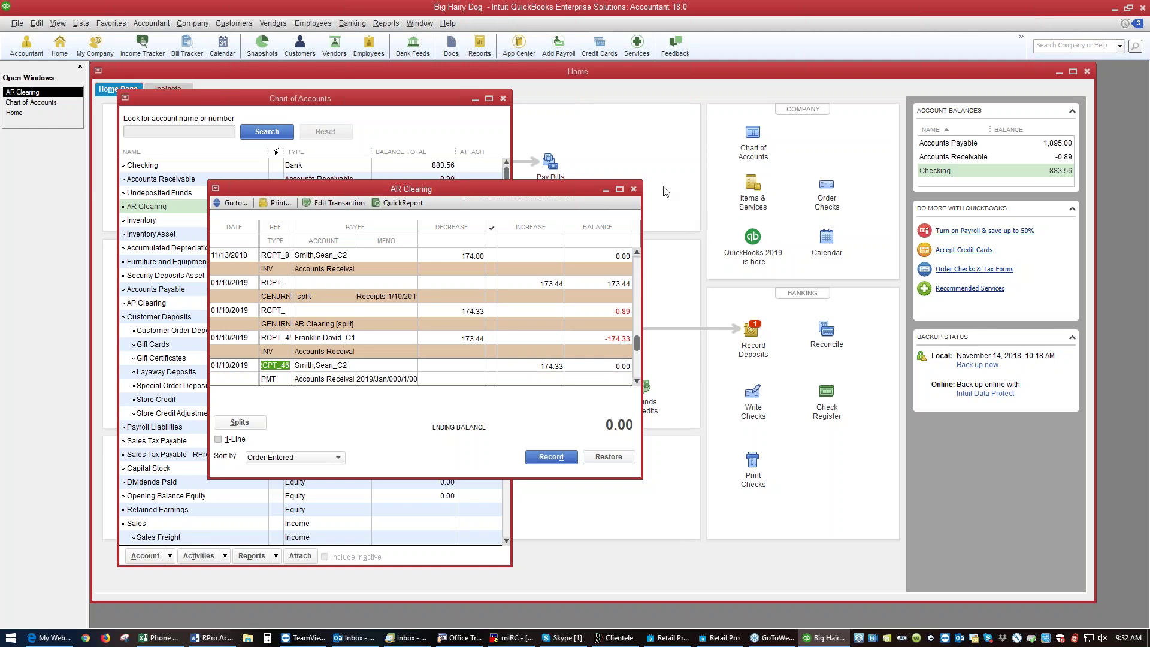
click(634, 189)
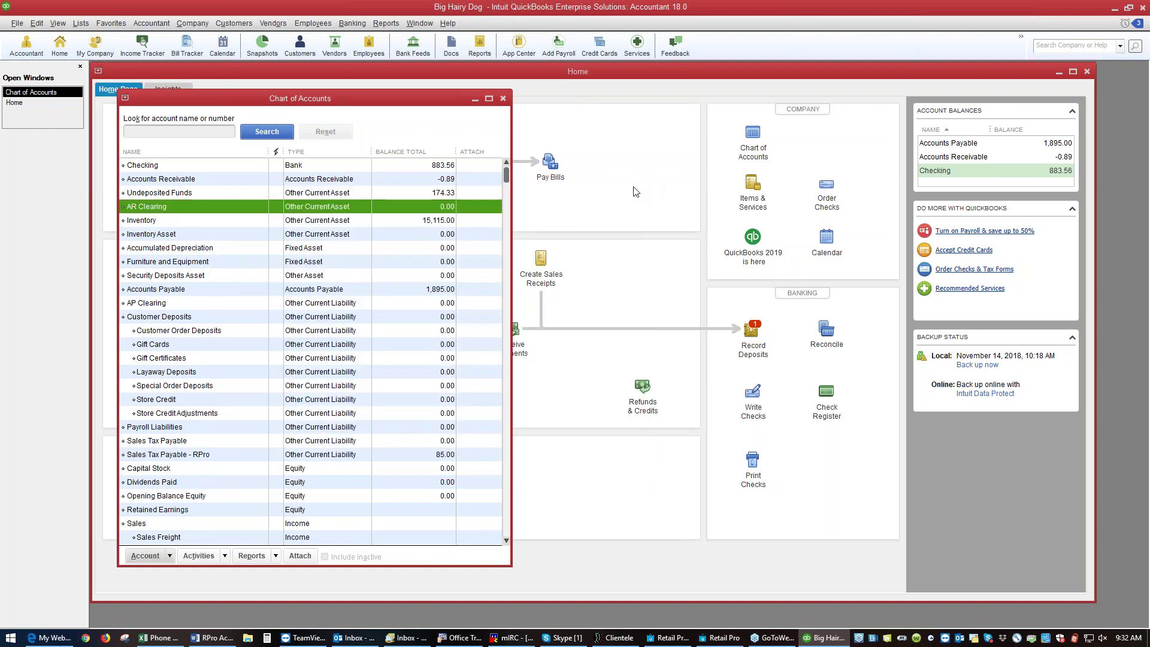
click(502, 99)
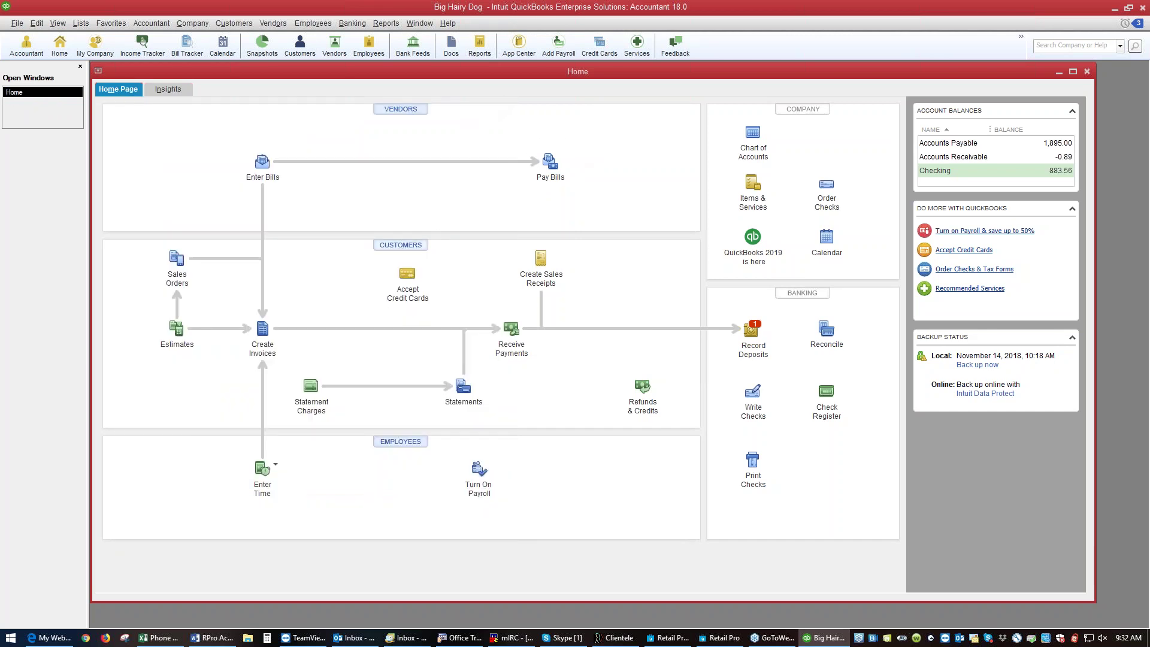
Review both customers' imported transactions in the Customer Center and return to the home page
click(411, 245)
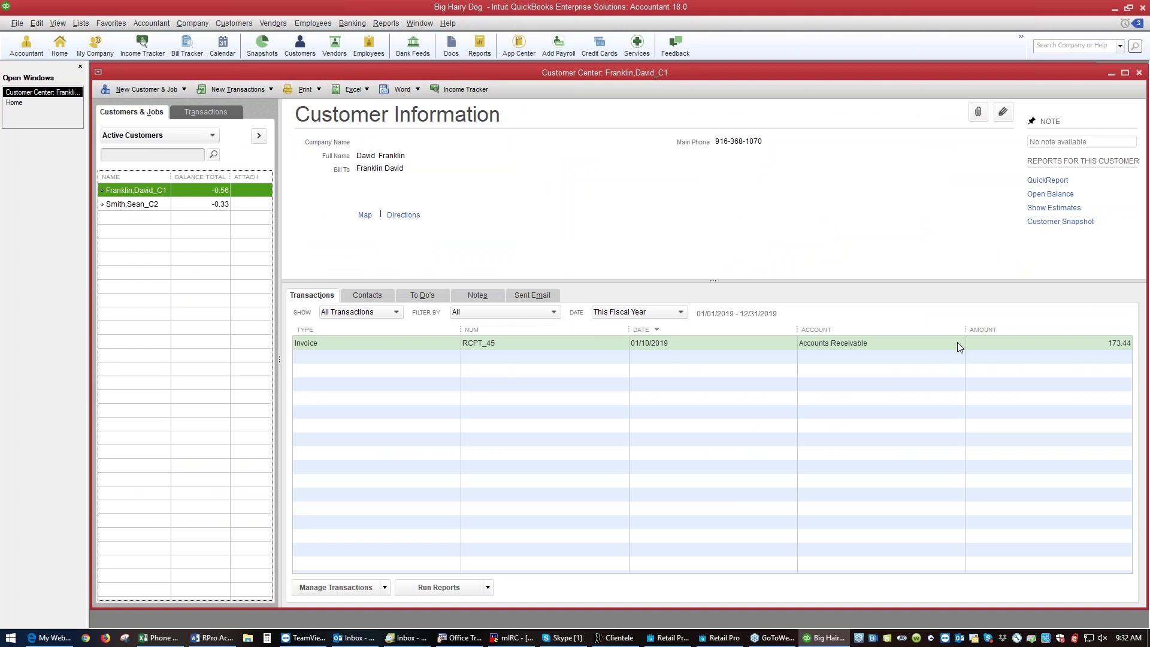
click(177, 203)
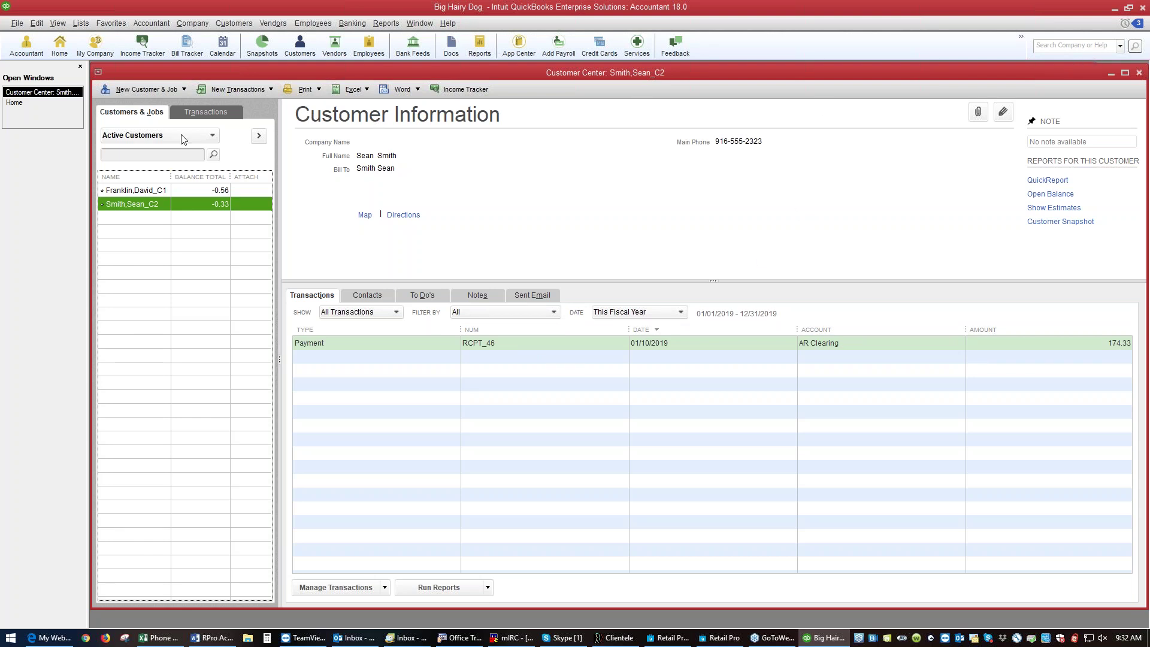
click(15, 103)
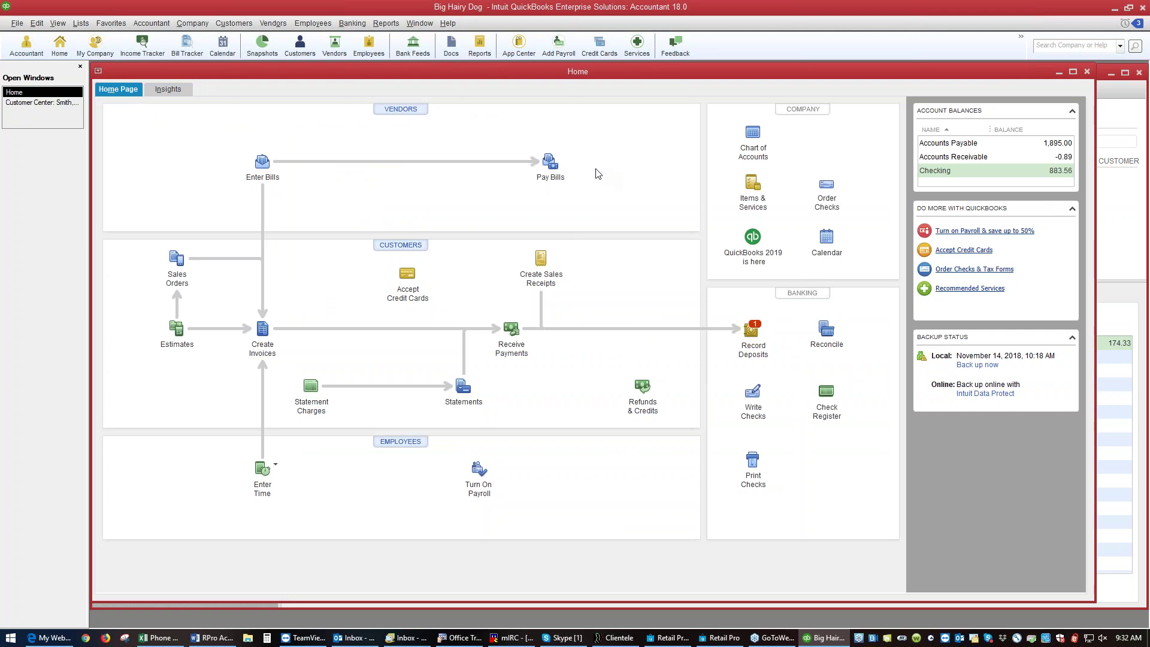
Open the Open Invoices report for customers and receivables and enlarge its window upward to review the open balances
click(377, 25)
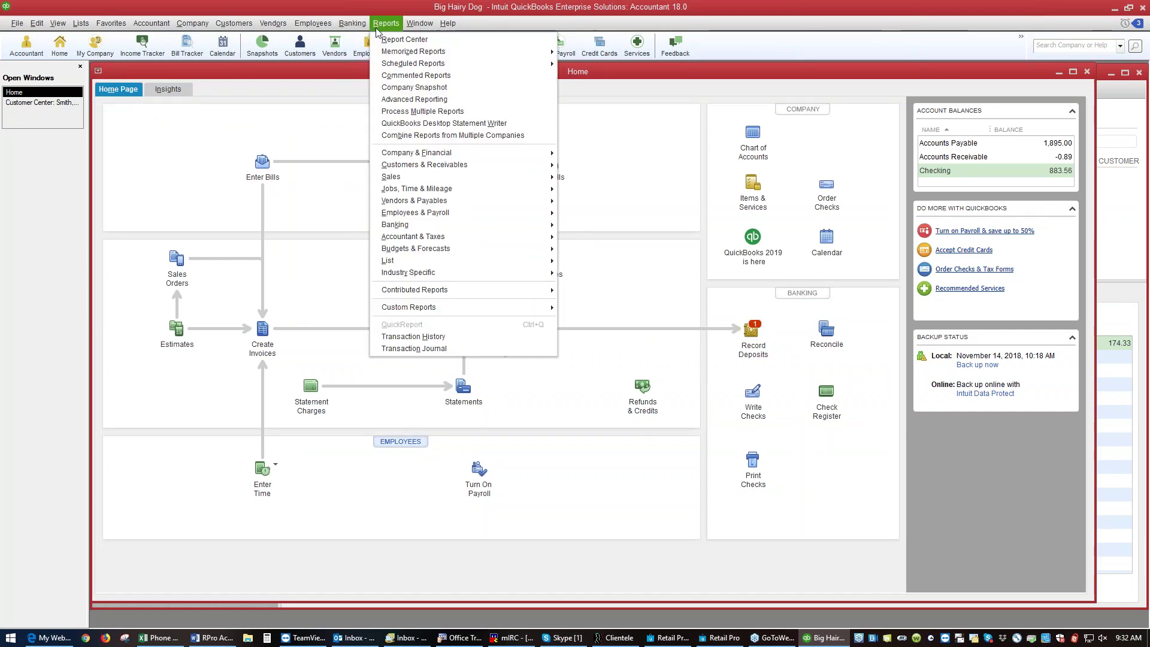
mouse_move(418, 169)
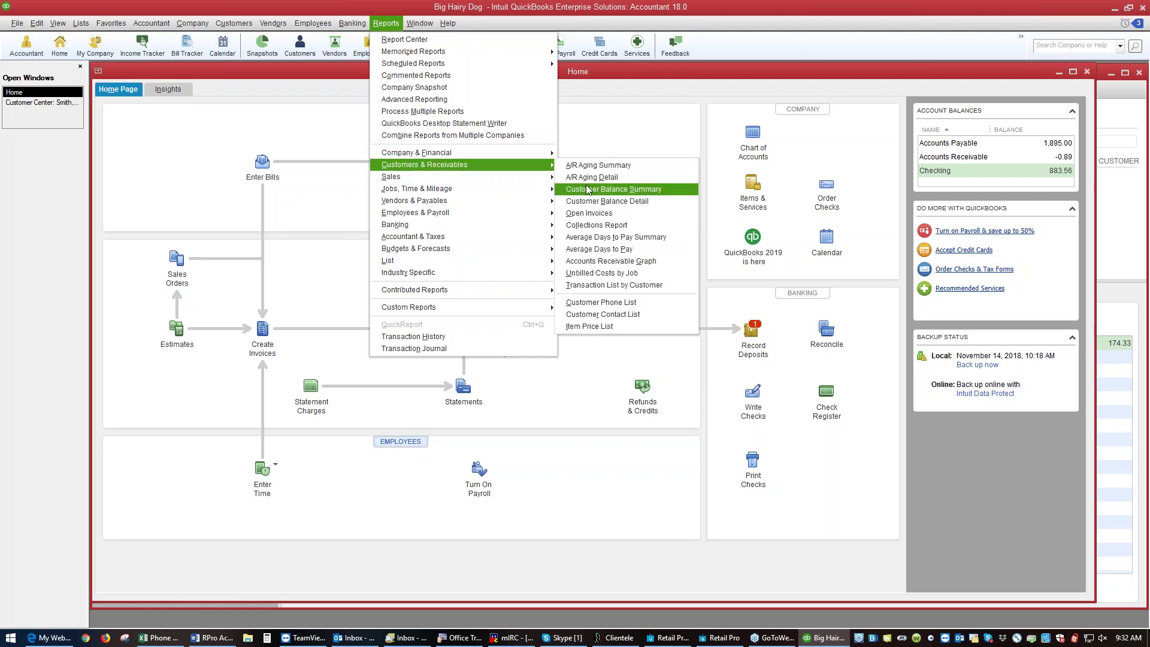
click(606, 218)
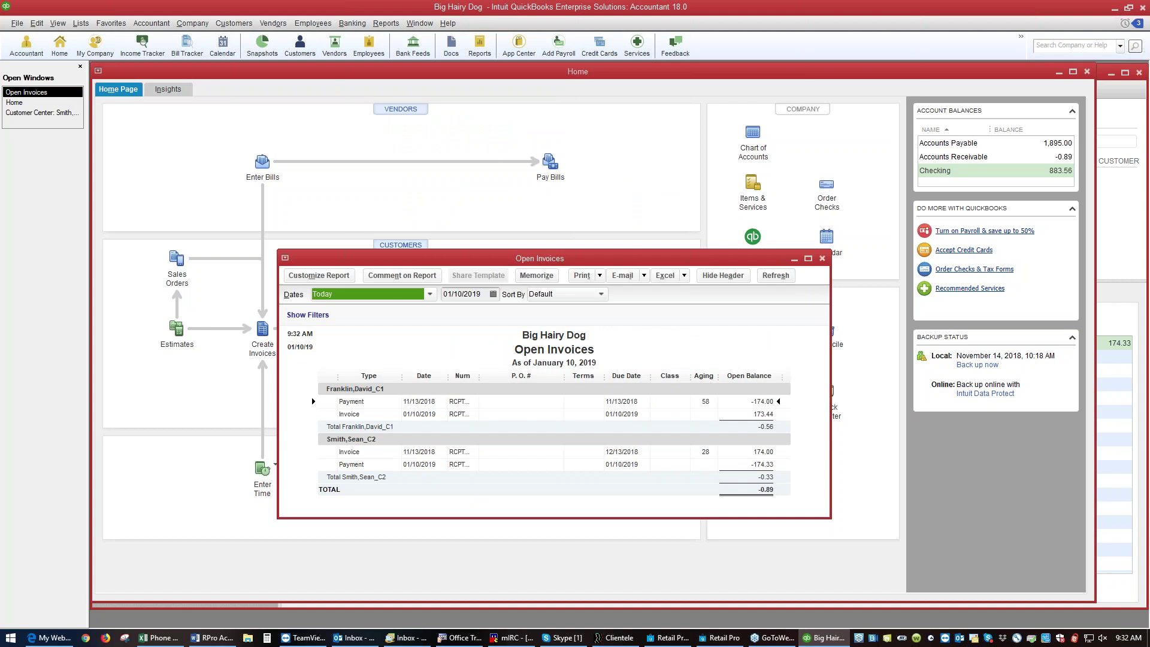
drag(622, 267, 618, 103)
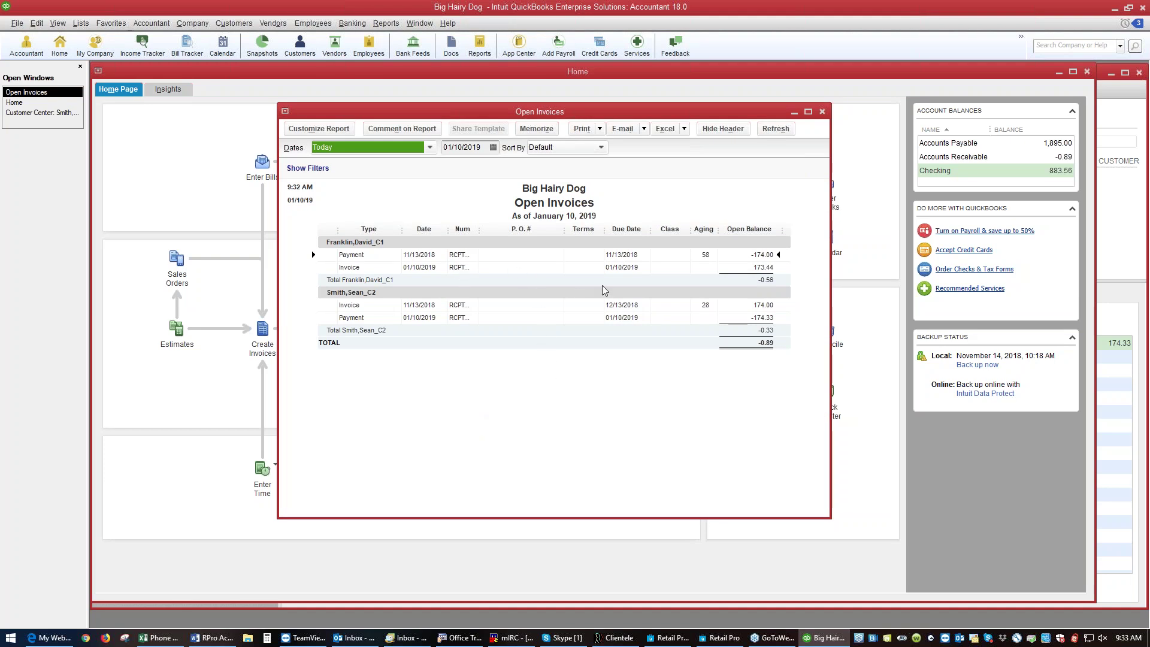
Apply 173.44 of the 11/13/2018 payment credit to the first customer's 01/10/2019 invoice and refresh the Open Invoices report
click(763, 269)
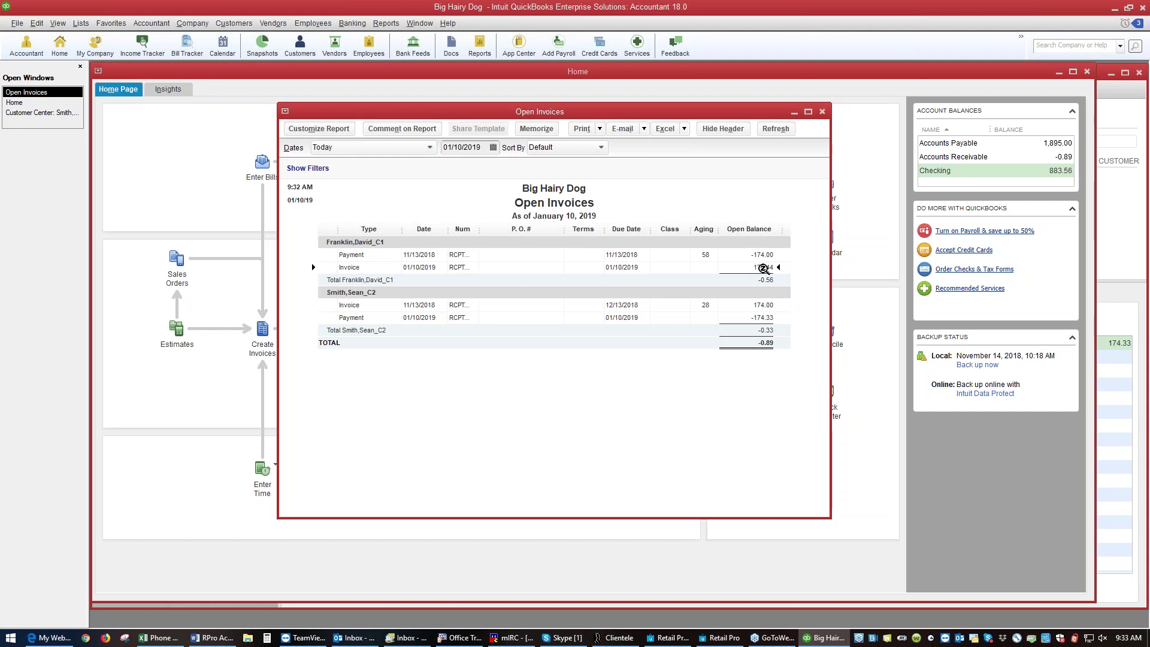
double_click(763, 269)
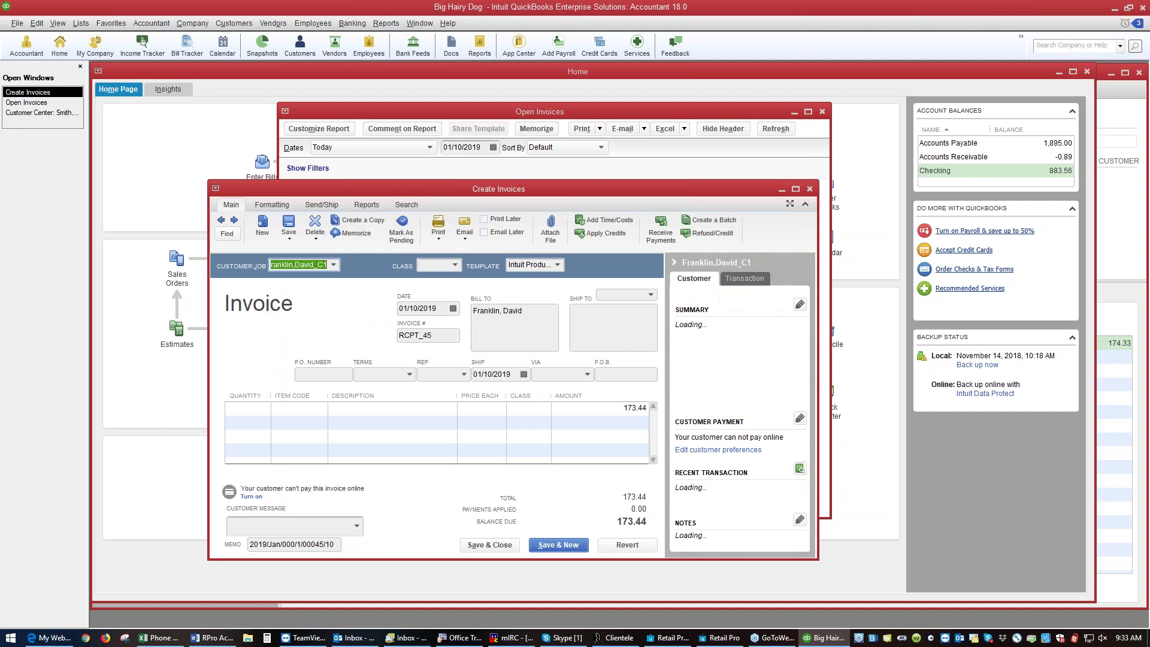
click(620, 234)
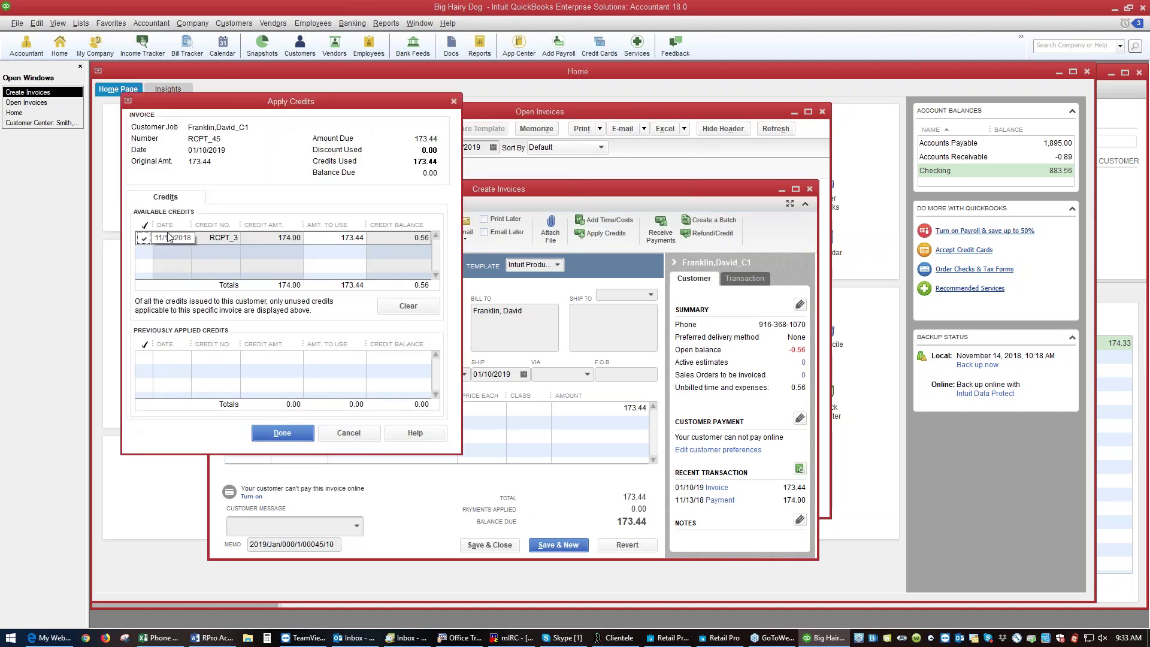
click(263, 434)
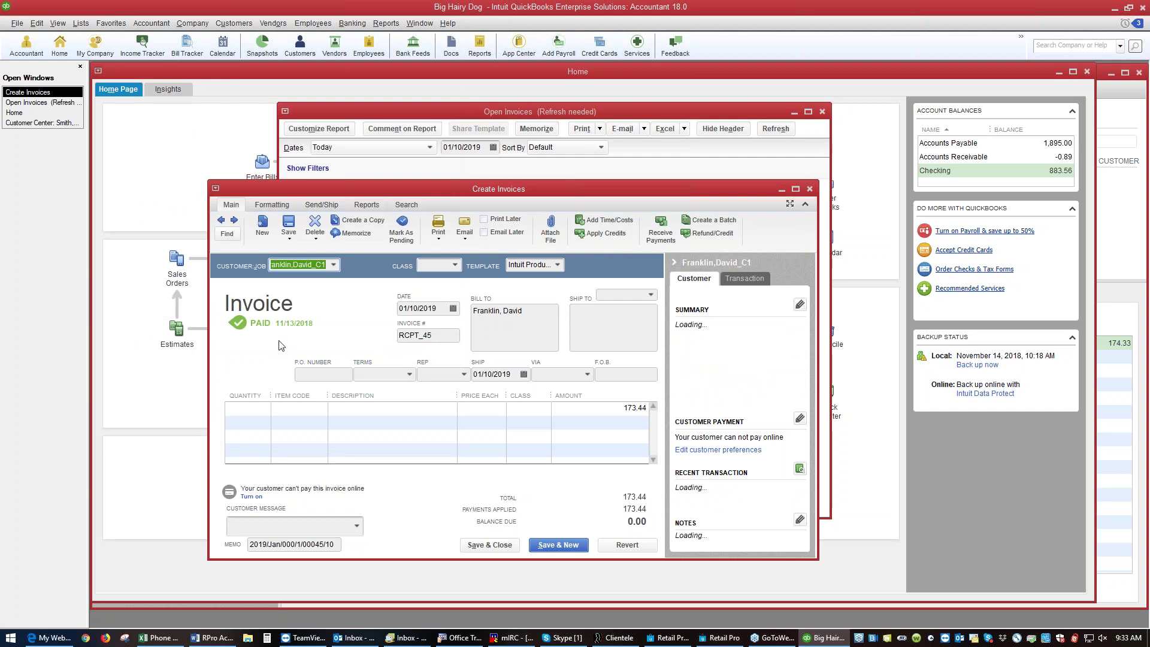
click(809, 189)
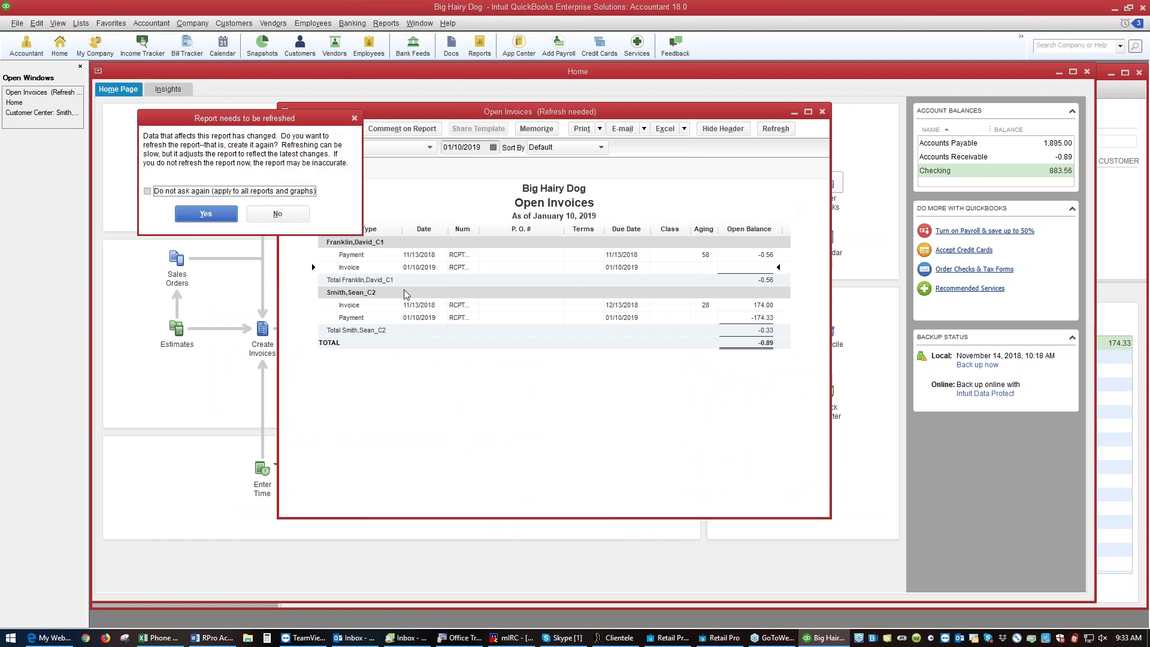
click(206, 214)
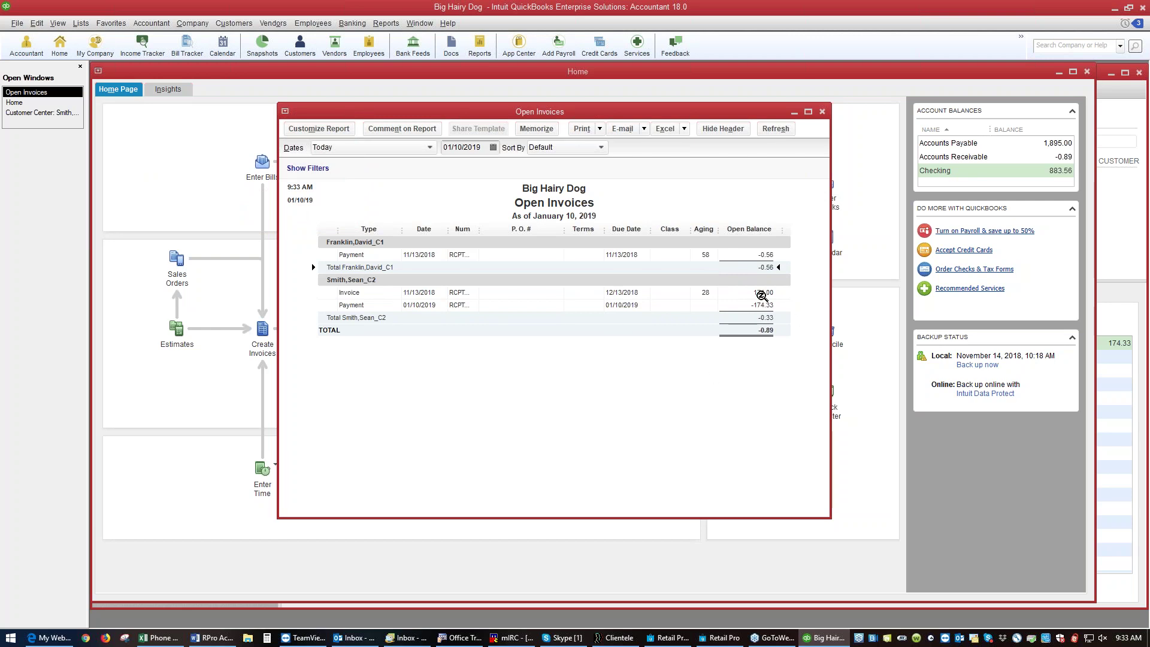
Apply 174.00 of the 01/10/2019 payment credit to the second customer's 11/13/2018 invoice, and refresh and close the Open Invoices report
double_click(762, 293)
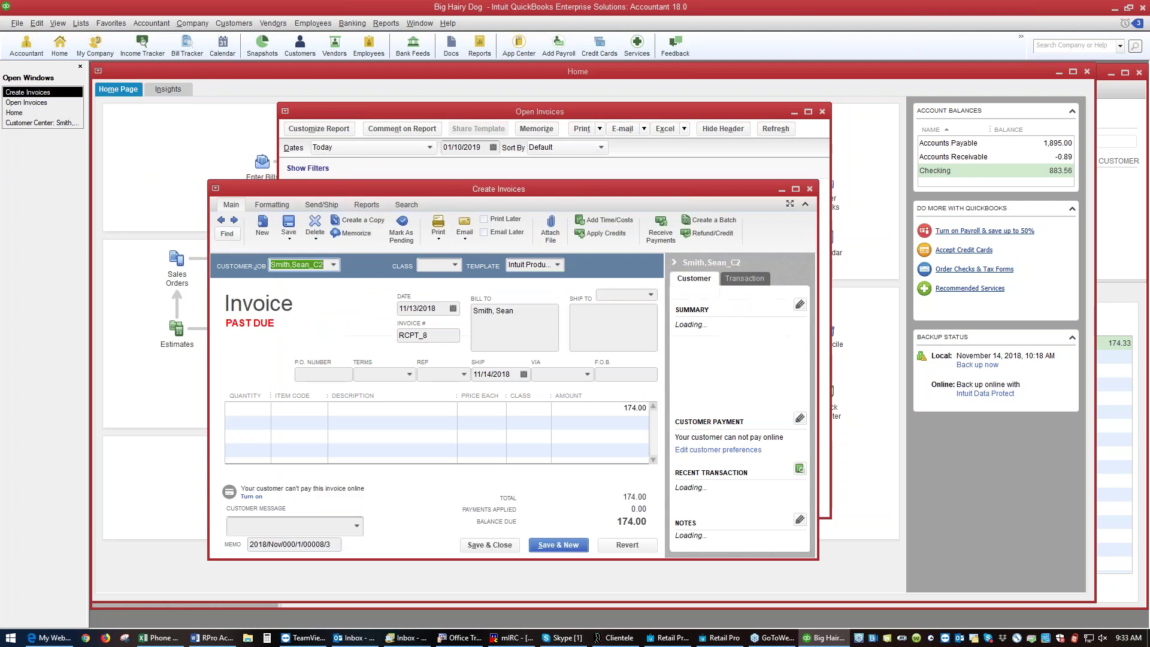
click(611, 234)
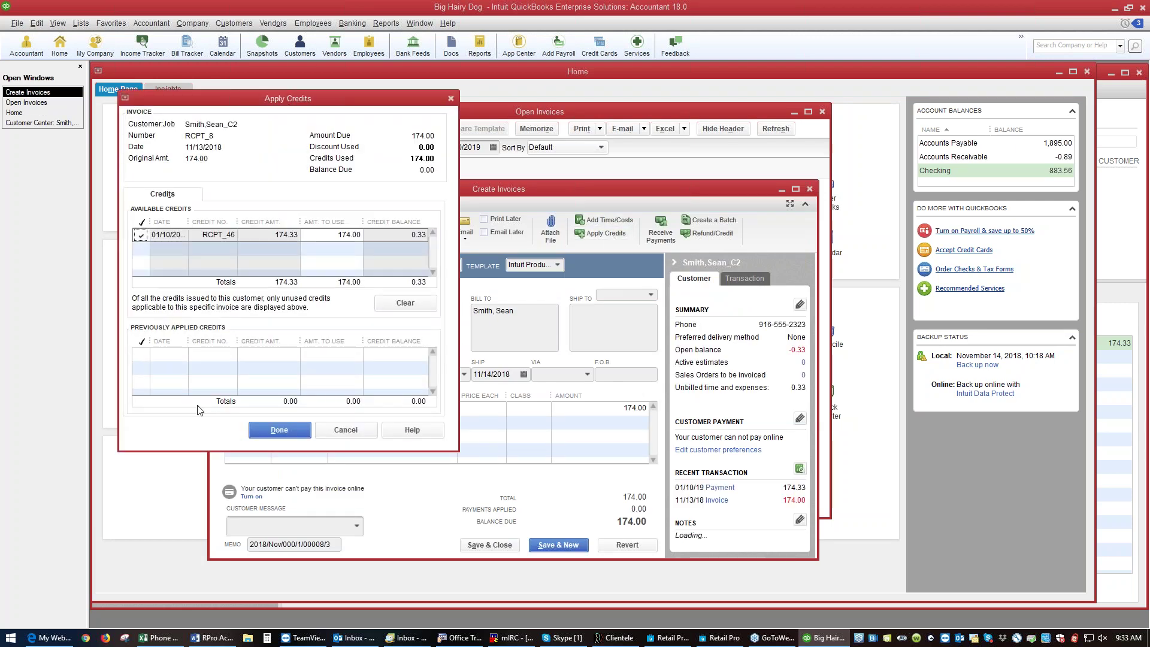
click(279, 432)
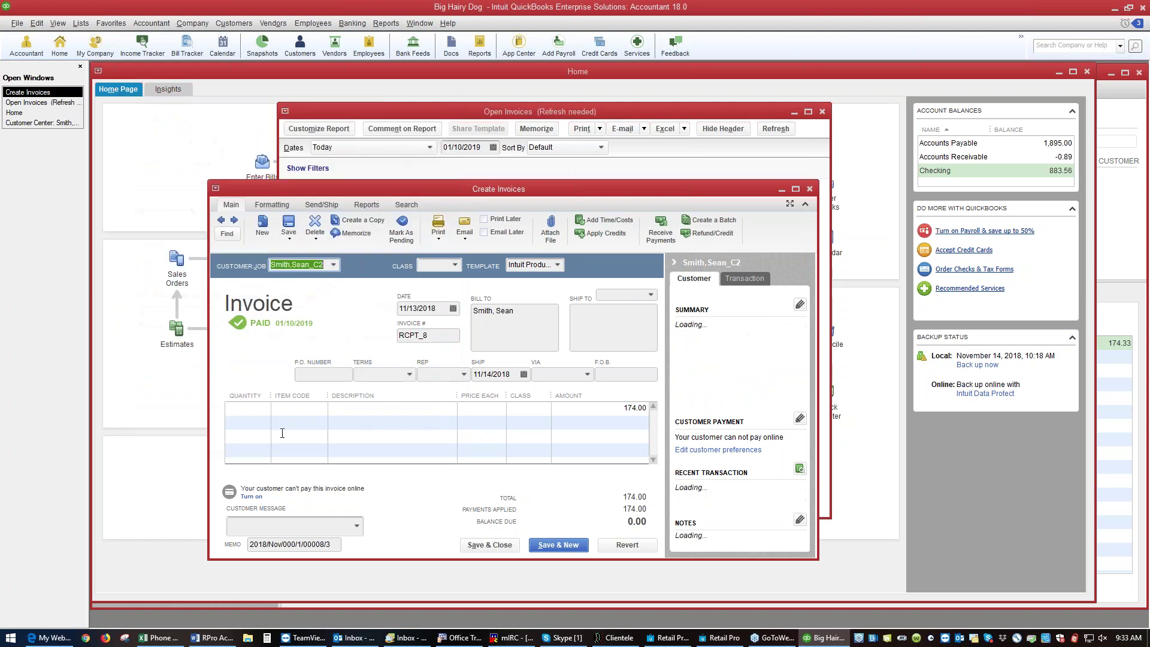
click(489, 545)
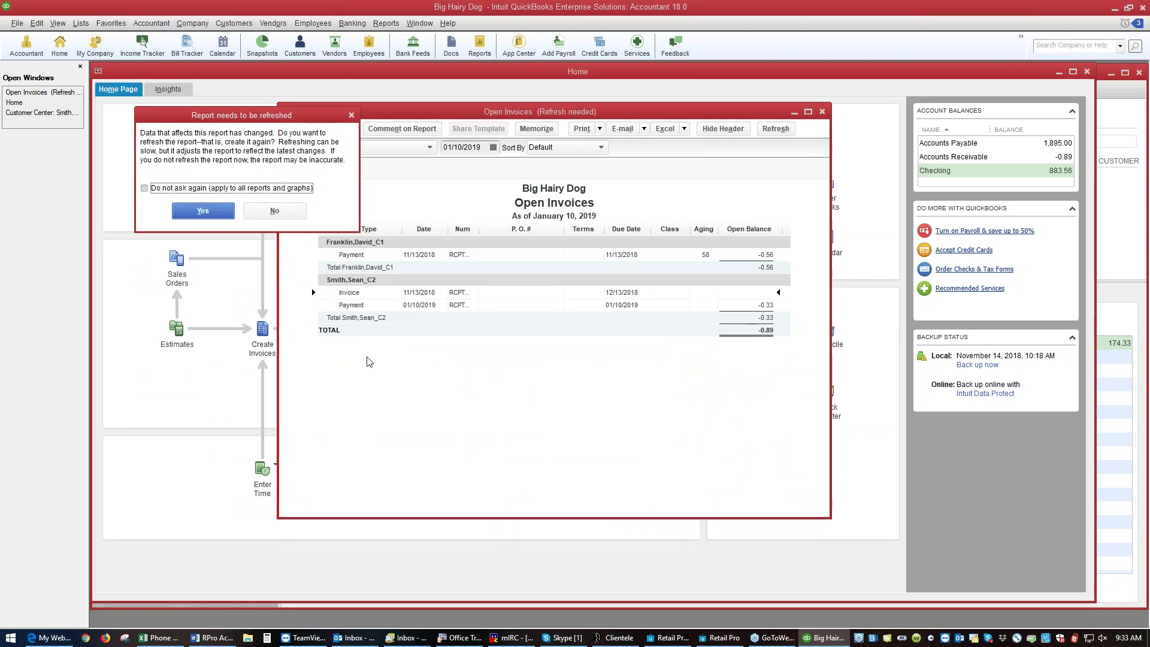
click(194, 213)
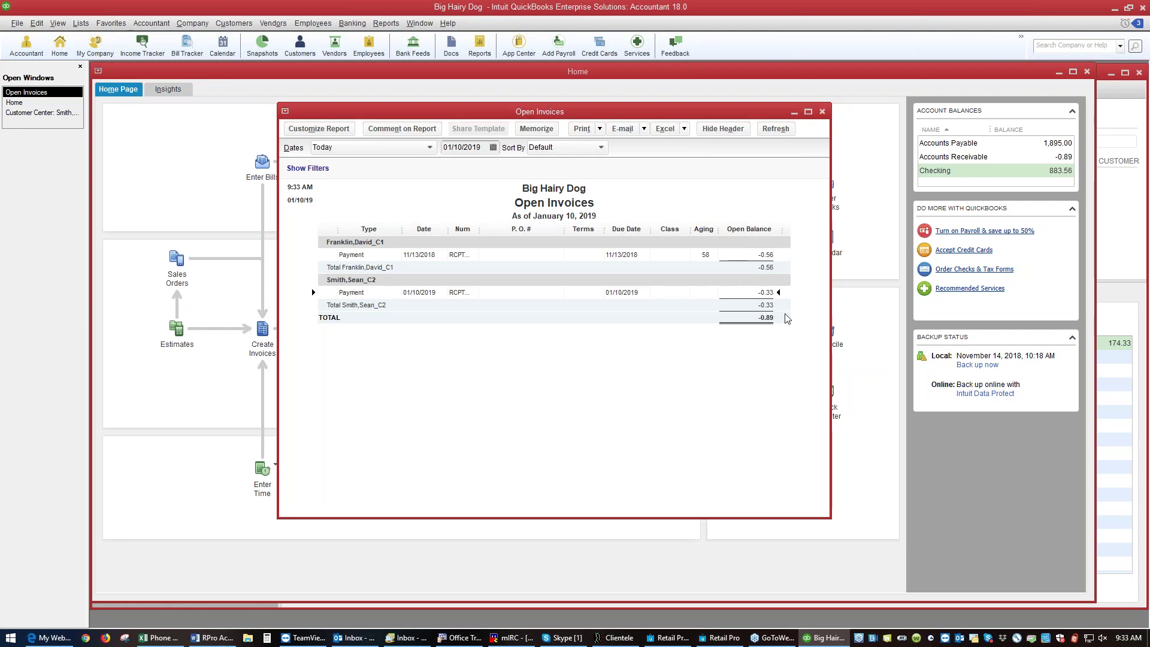
click(823, 113)
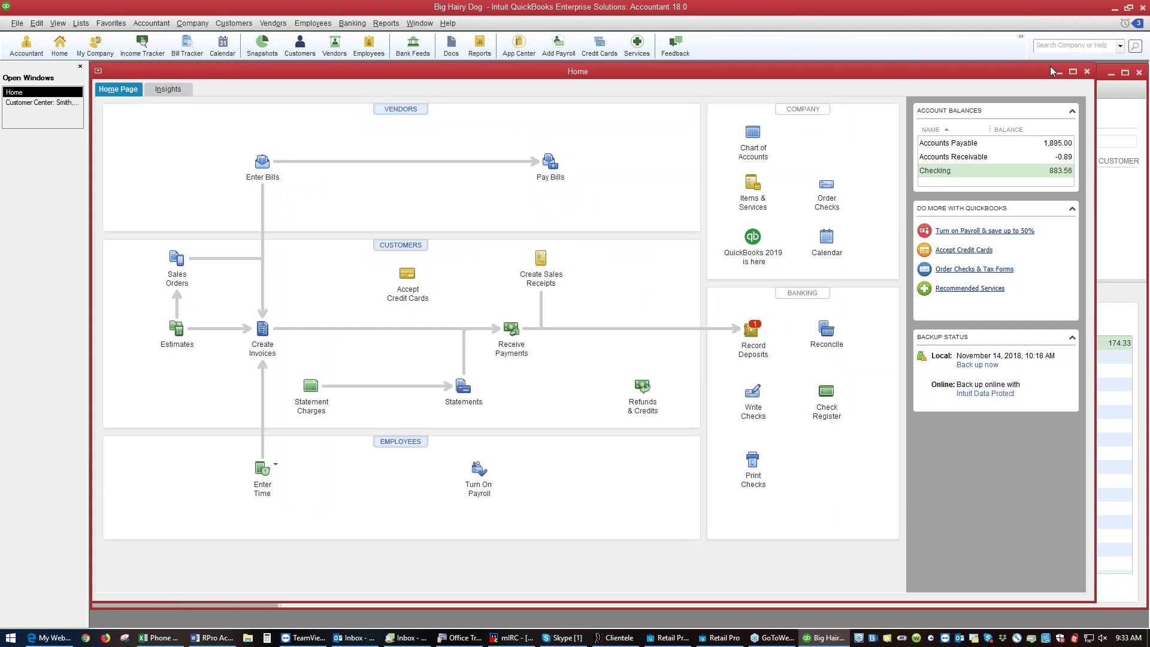